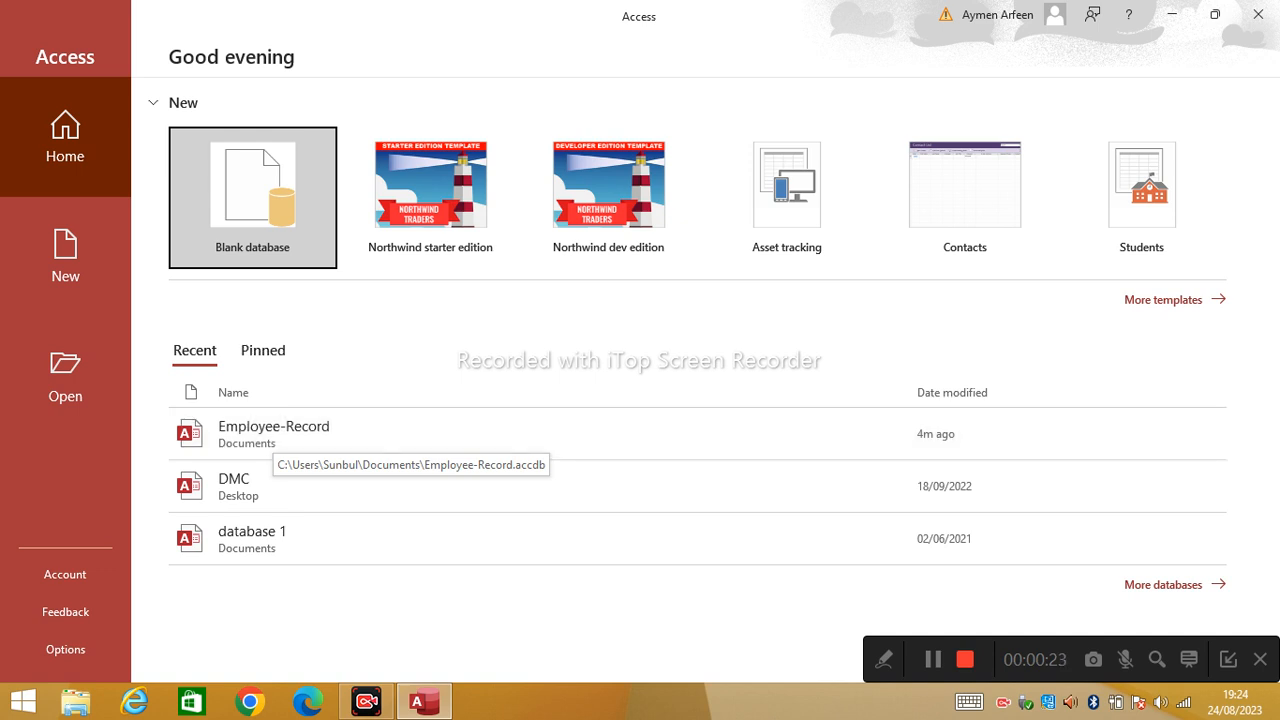
Open the Employee-Record database and display its Employee-Basic information table
left_click(275, 440)
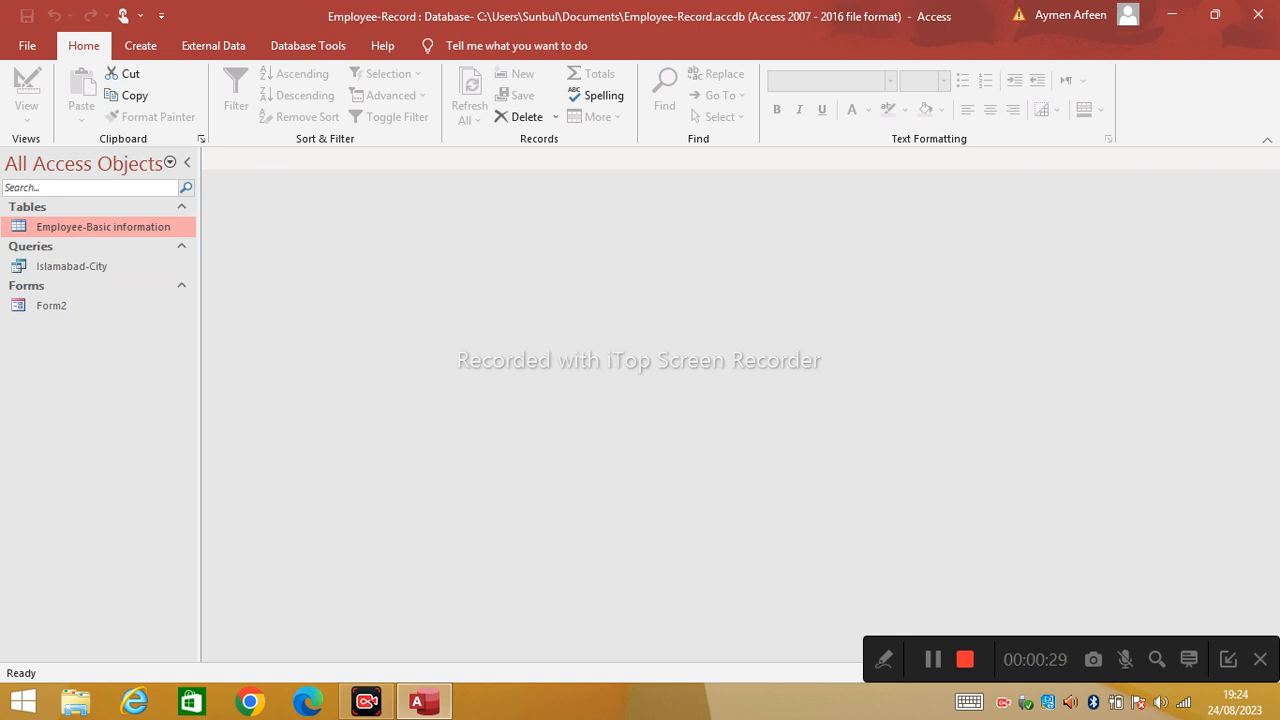
left_click(72, 267)
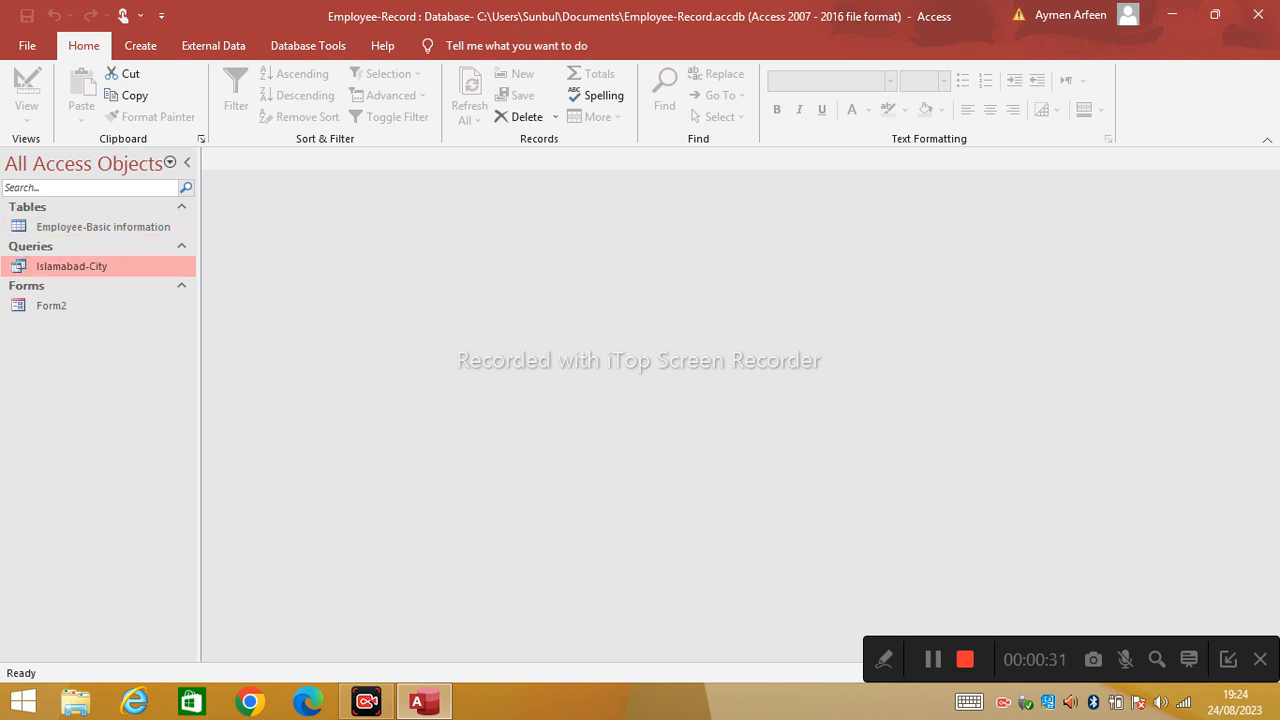
double_click(137, 227)
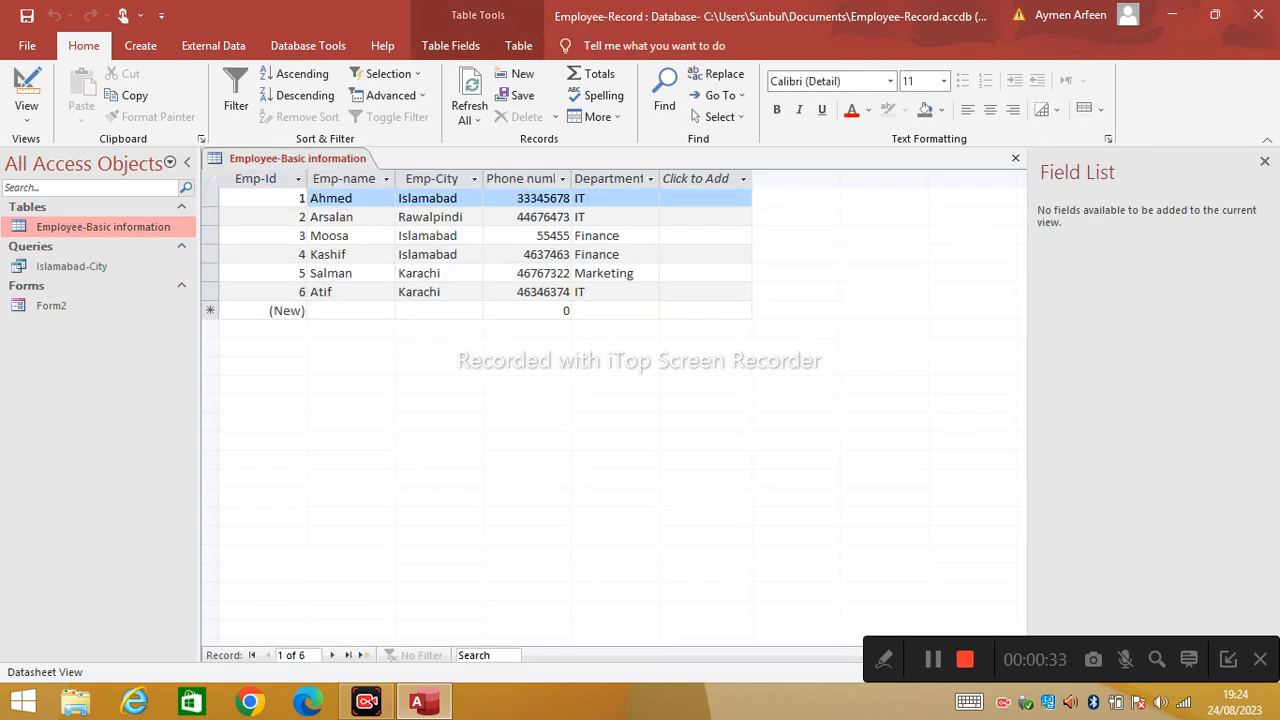
right_click(137, 228)
left_click(137, 227)
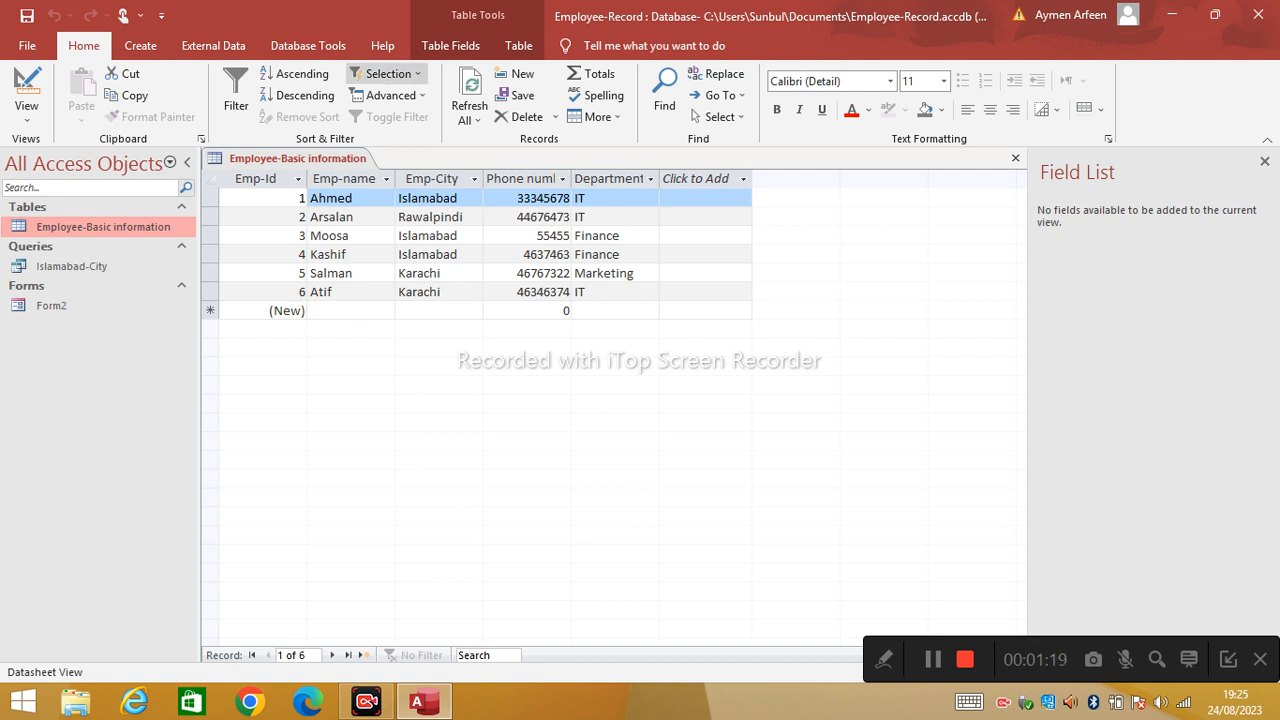
Start a Form Wizard form from the Employee-Basic information table with the Emp-Id, Emp-name, Phone number and Department fields, leaving out Emp-City
left_click(140, 45)
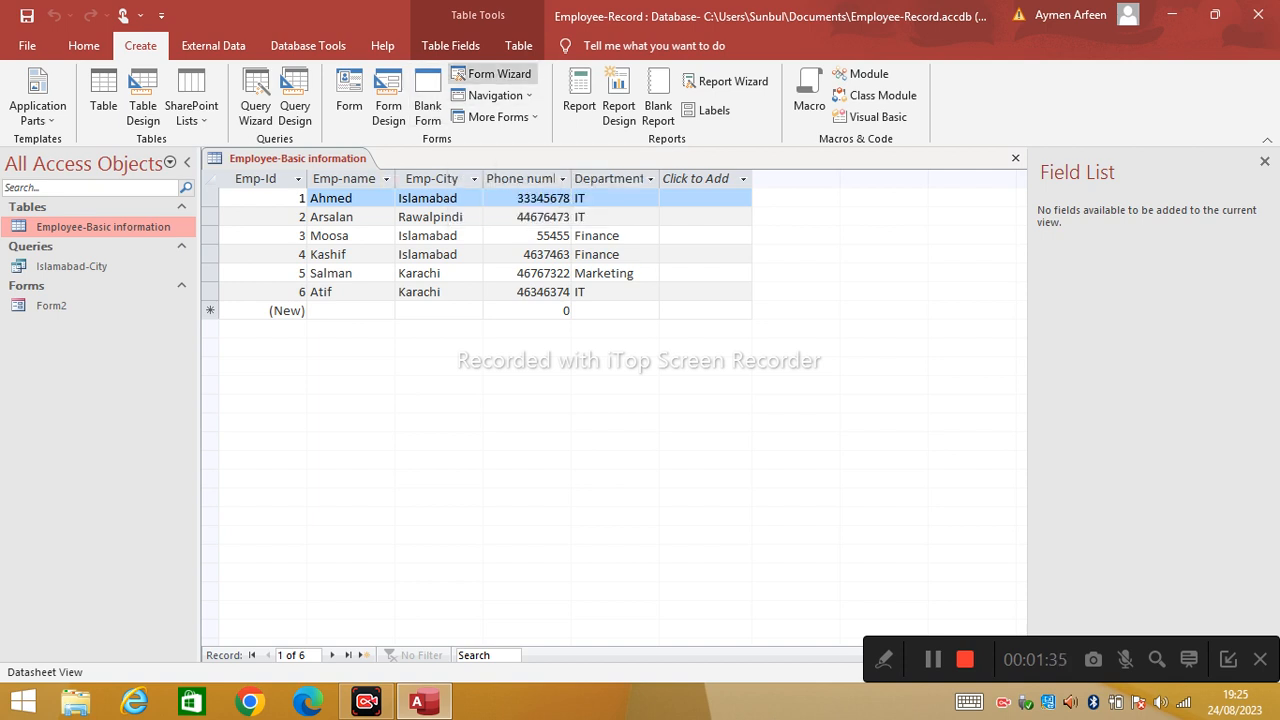
left_click(493, 74)
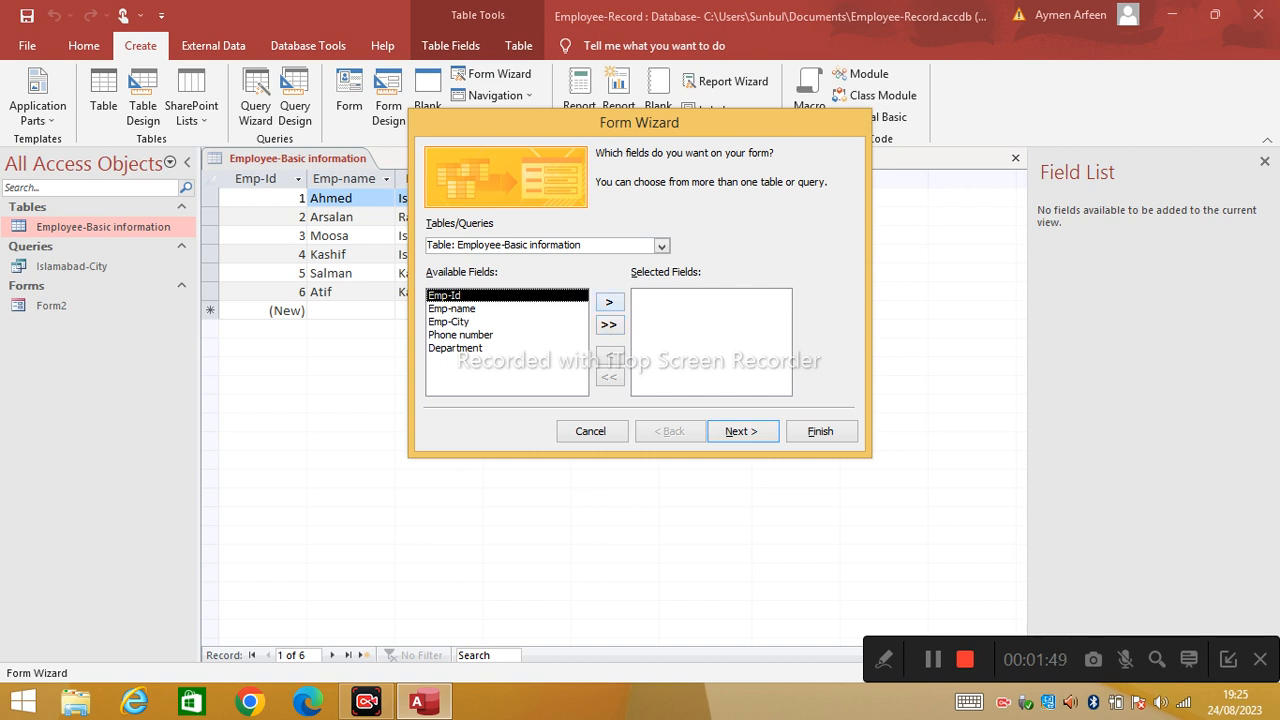
left_click(608, 324)
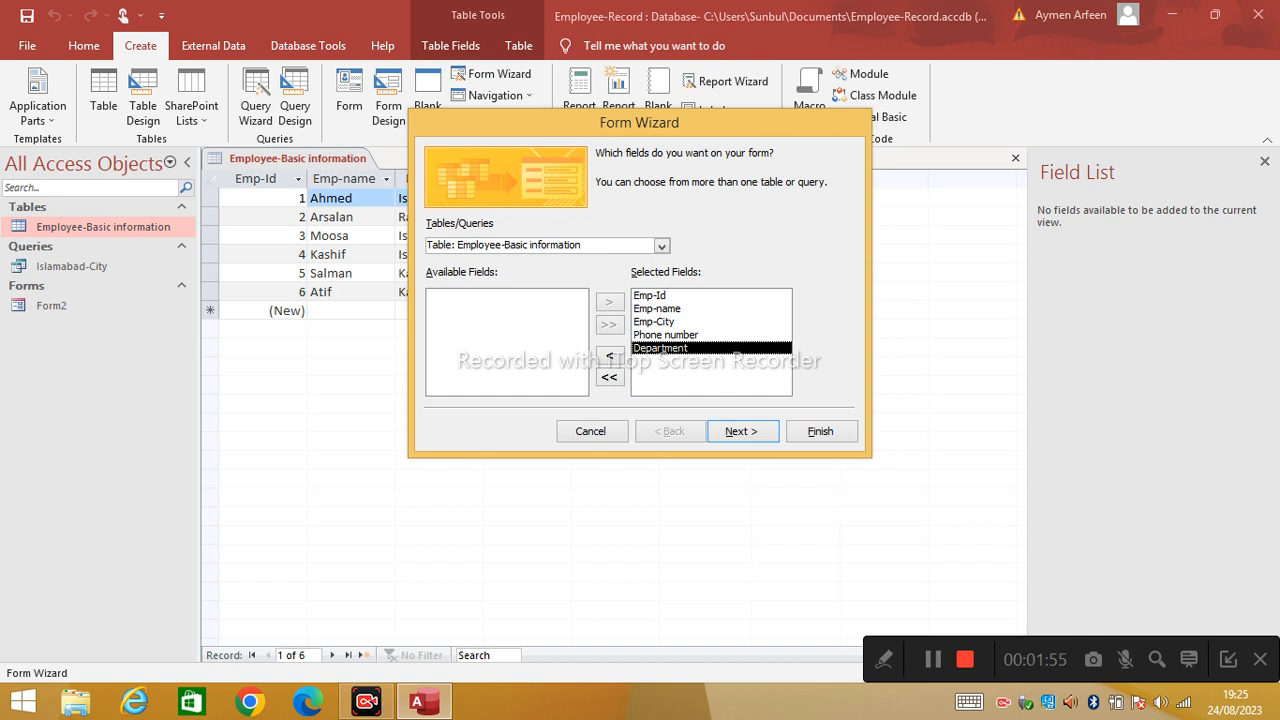
left_click(660, 321)
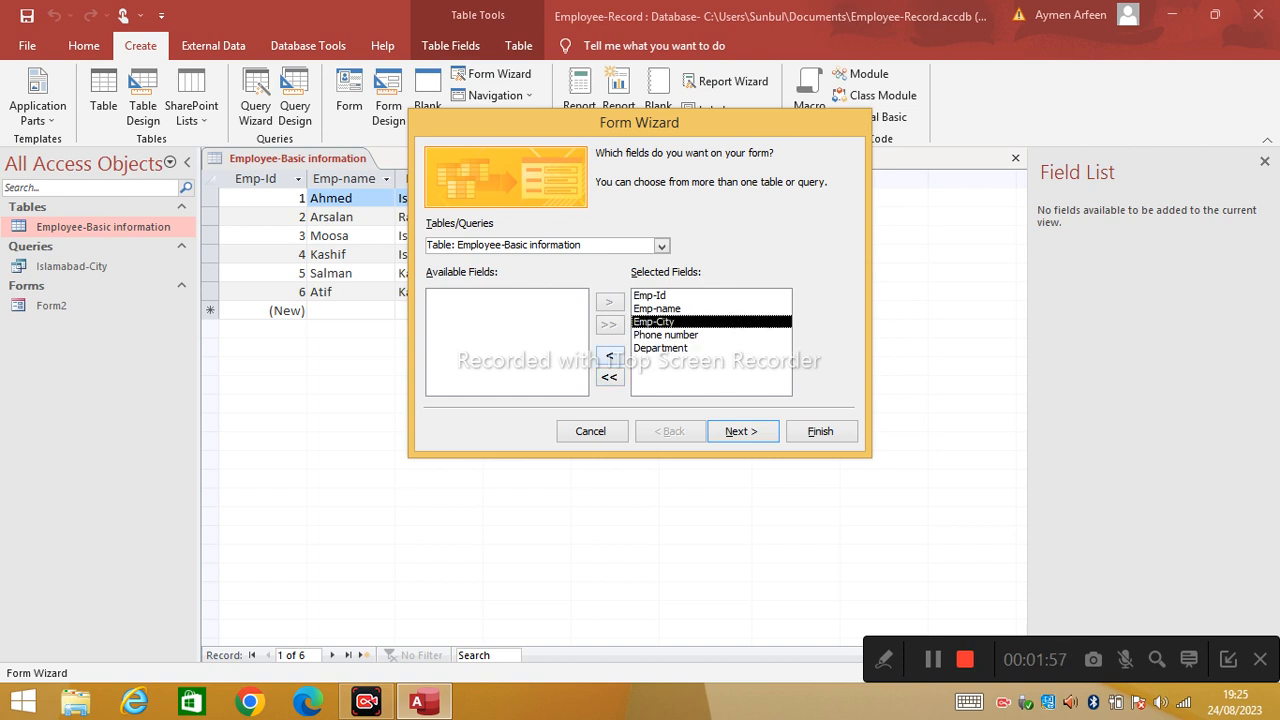
left_click(609, 355)
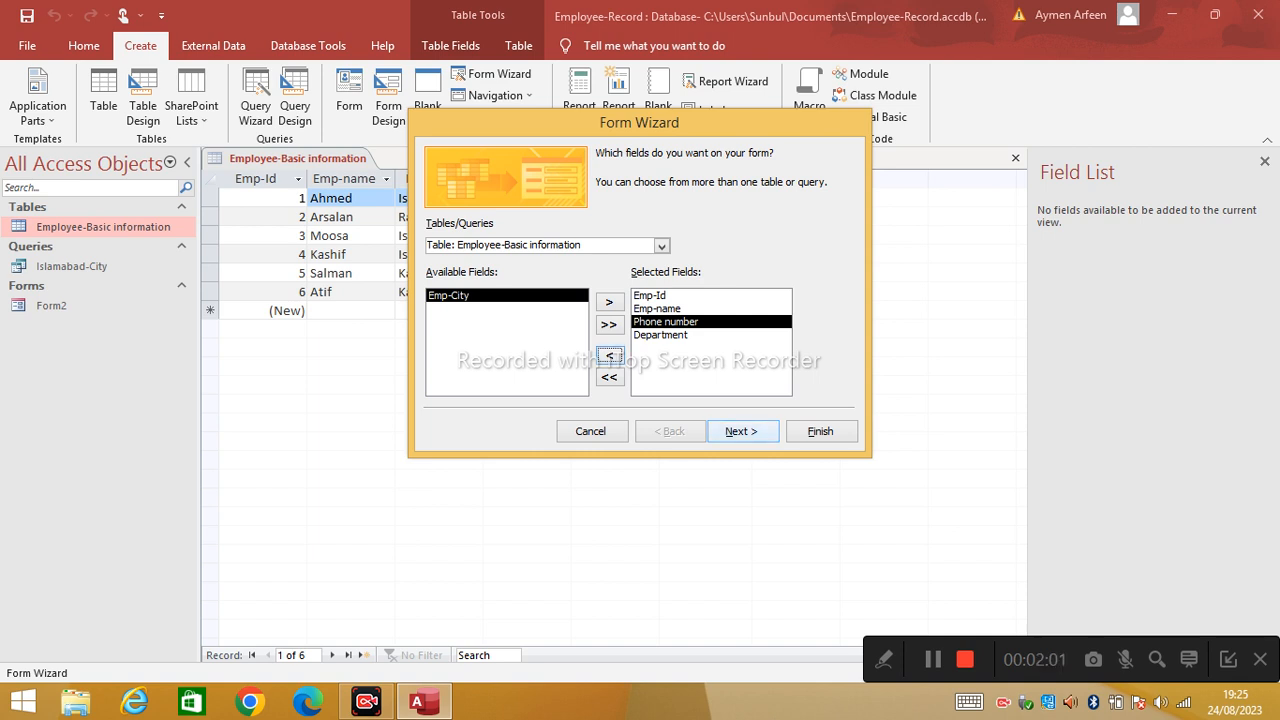
left_click(741, 431)
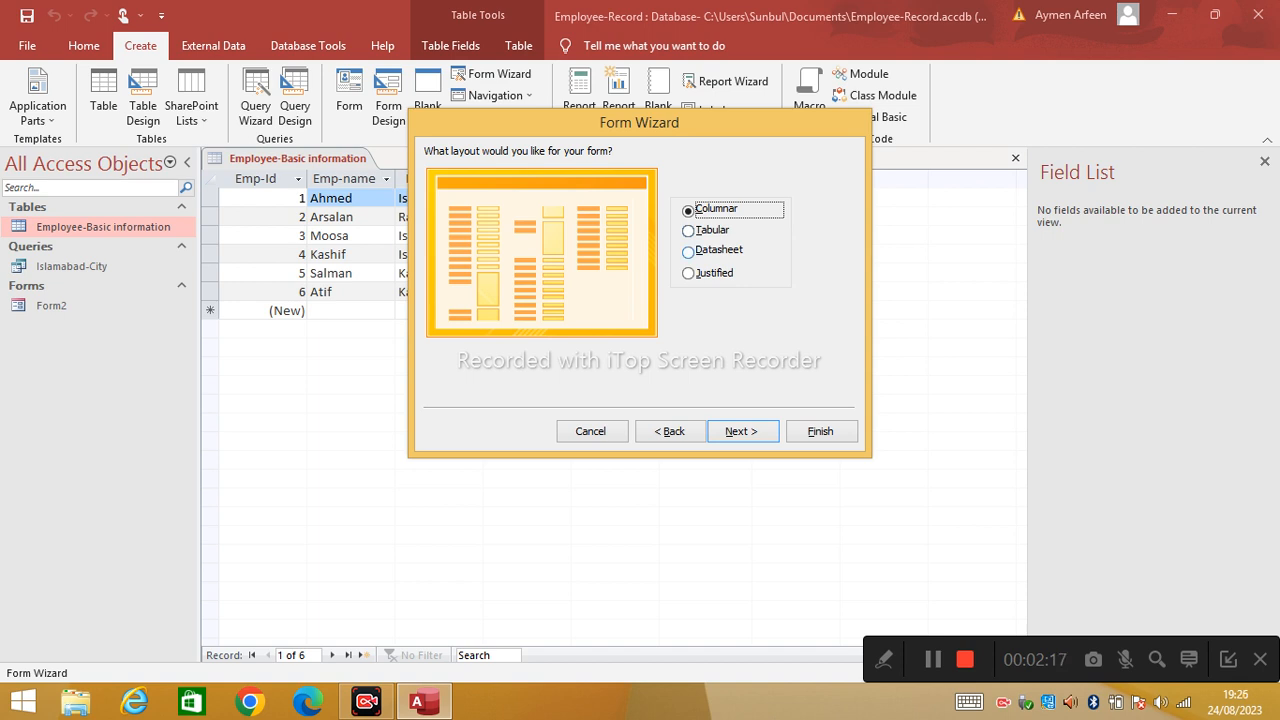
Preview the available form layouts, then finish the wizard with the Columnar layout and the title Employee-Basic information
left_click(688, 230)
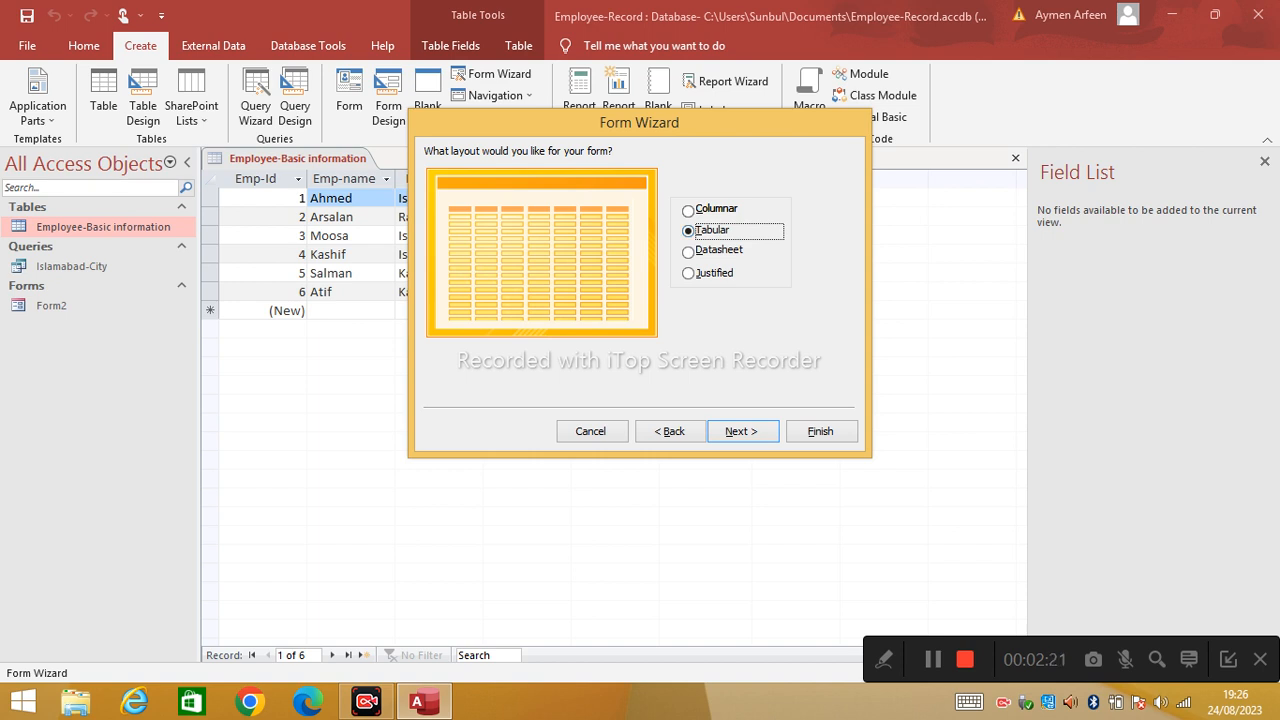
left_click(689, 252)
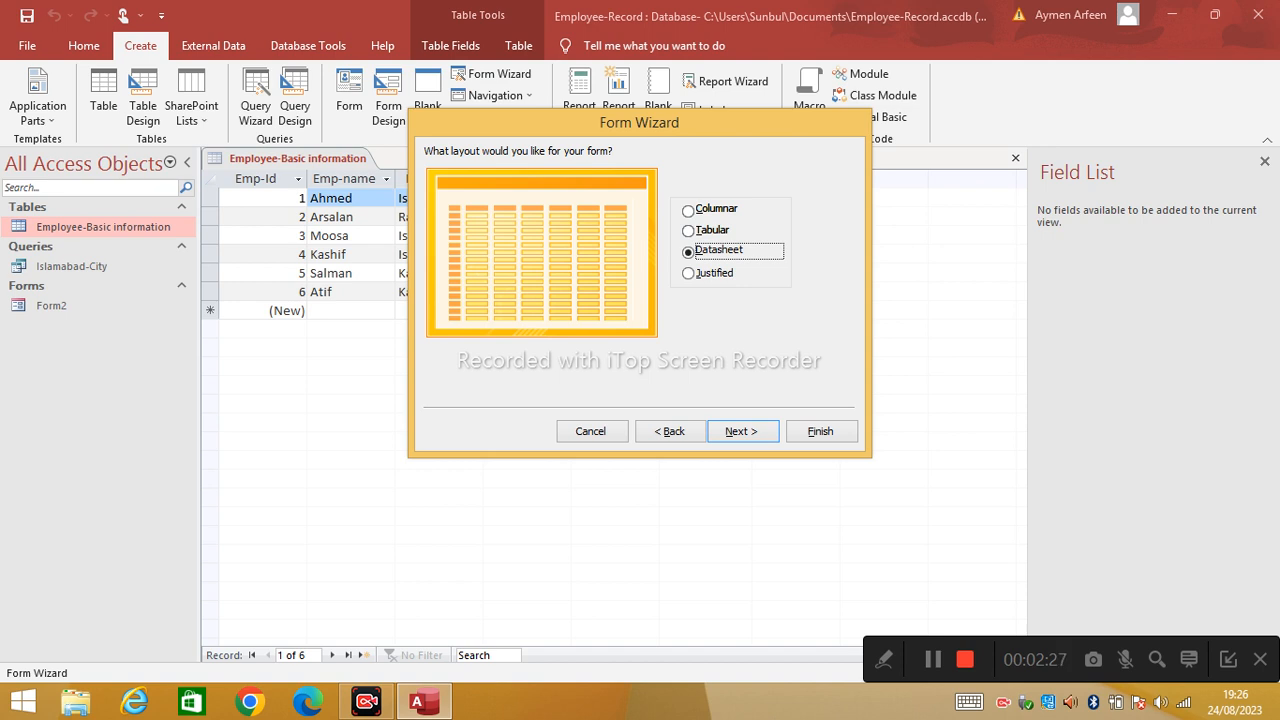
left_click(688, 273)
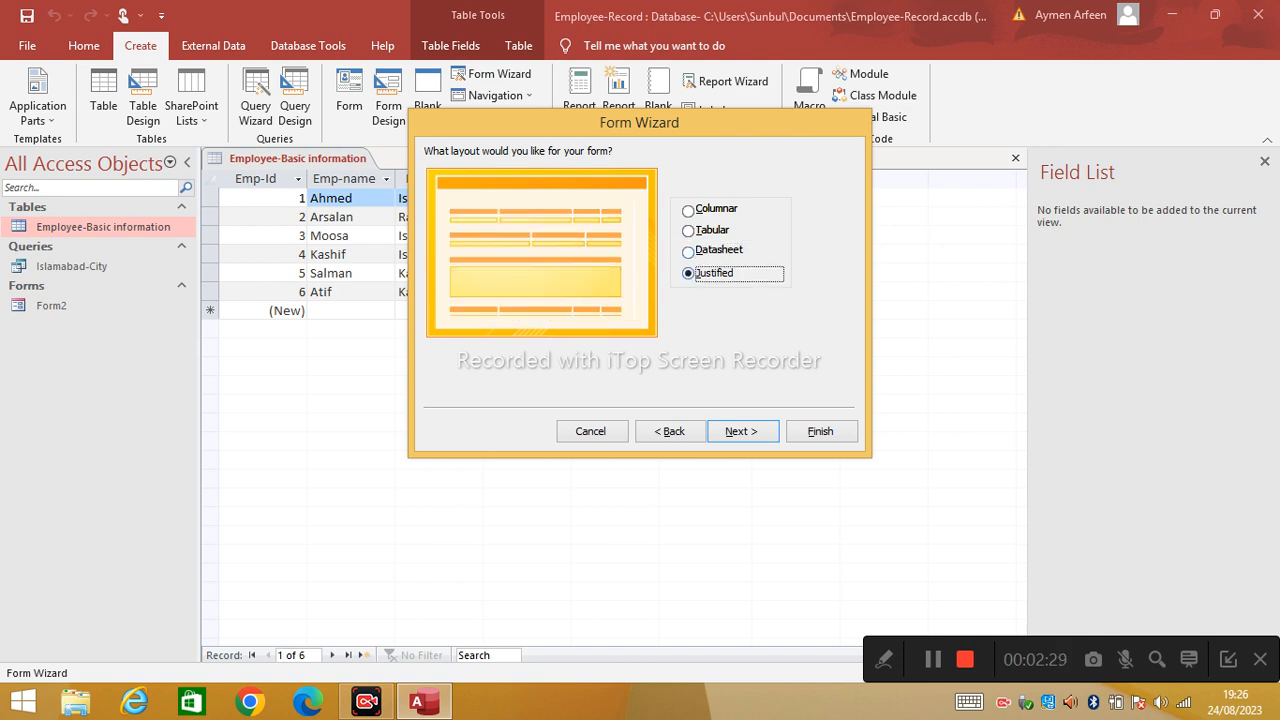
left_click(688, 211)
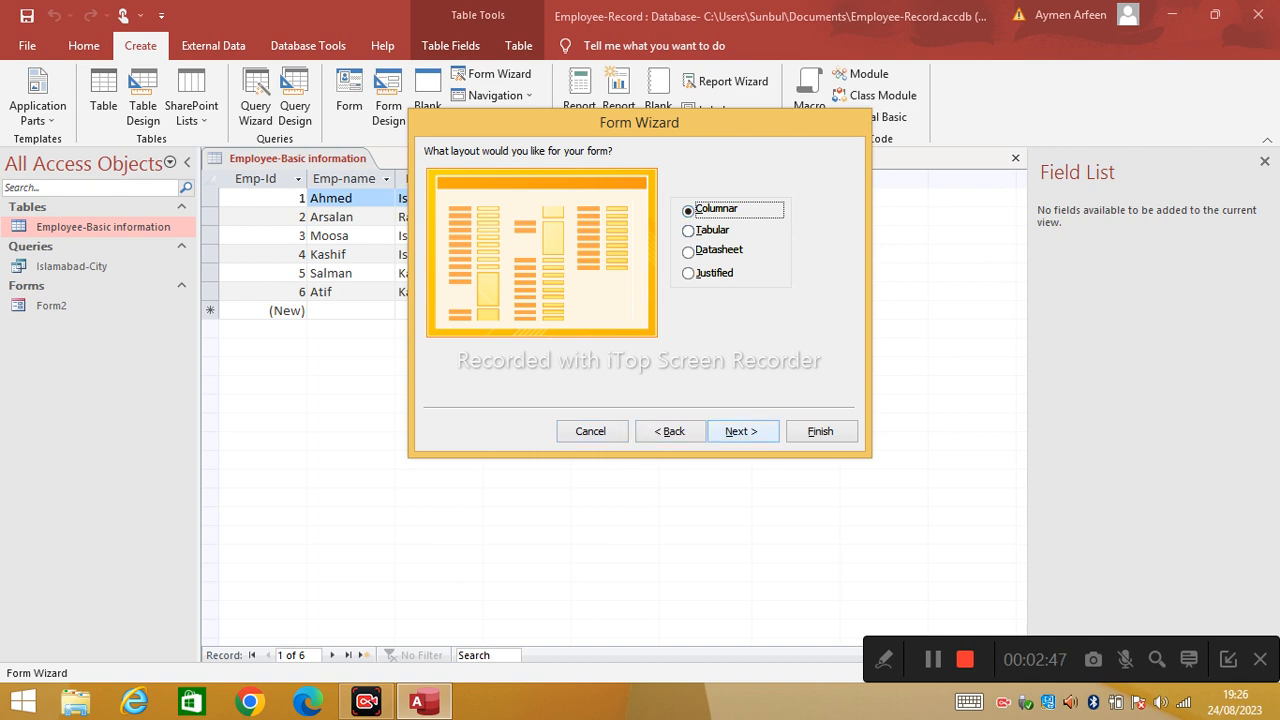
left_click(741, 431)
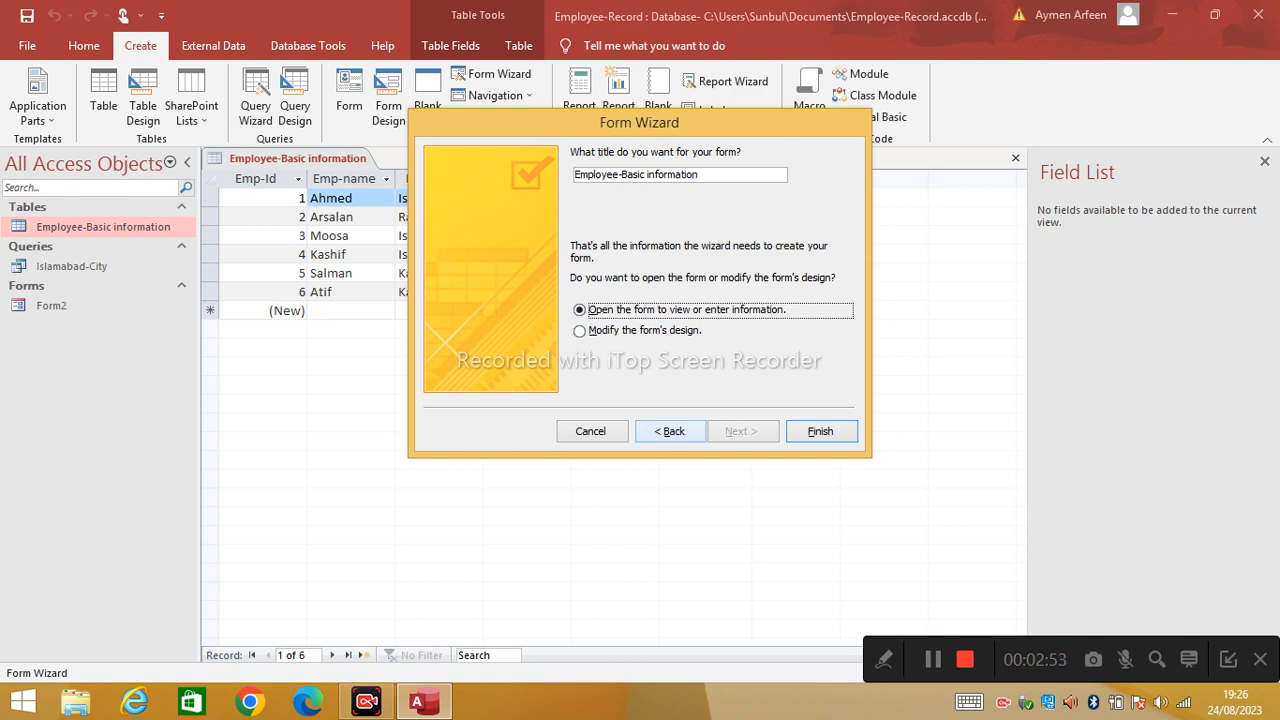
left_click(820, 431)
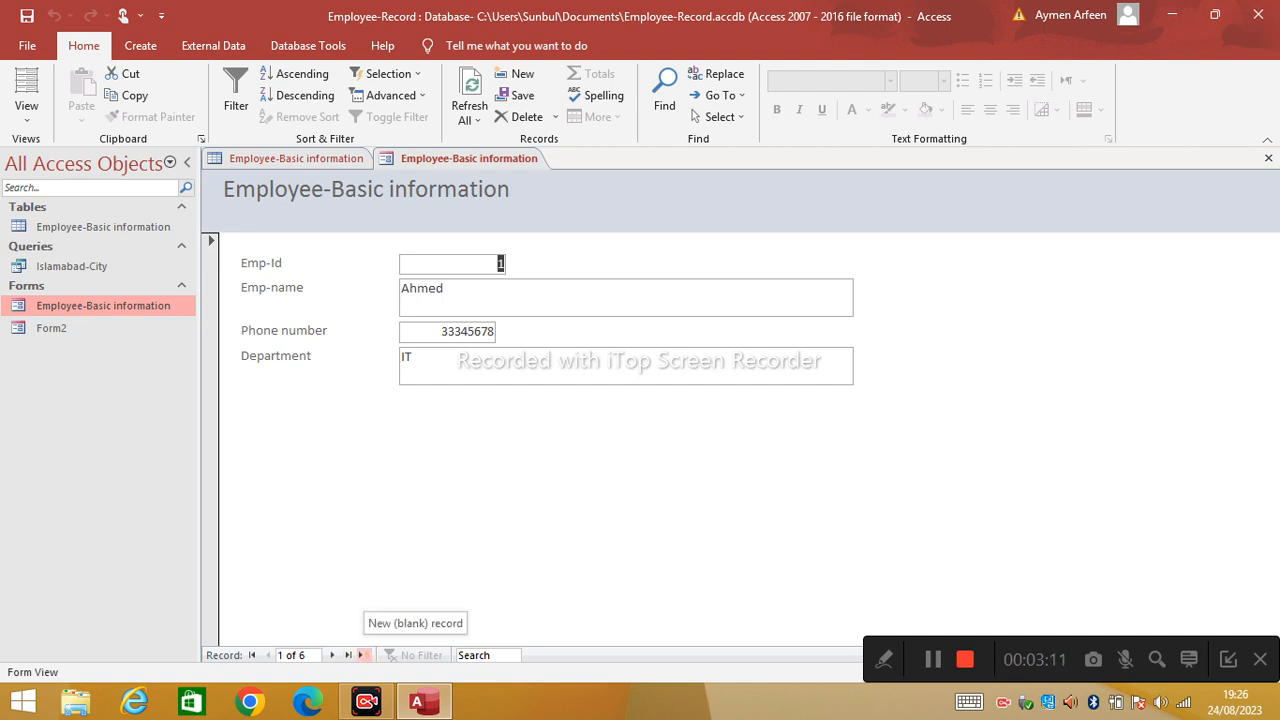
Browse the new form's records, from the blank new record back to the first one and on to the last
left_click(362, 655)
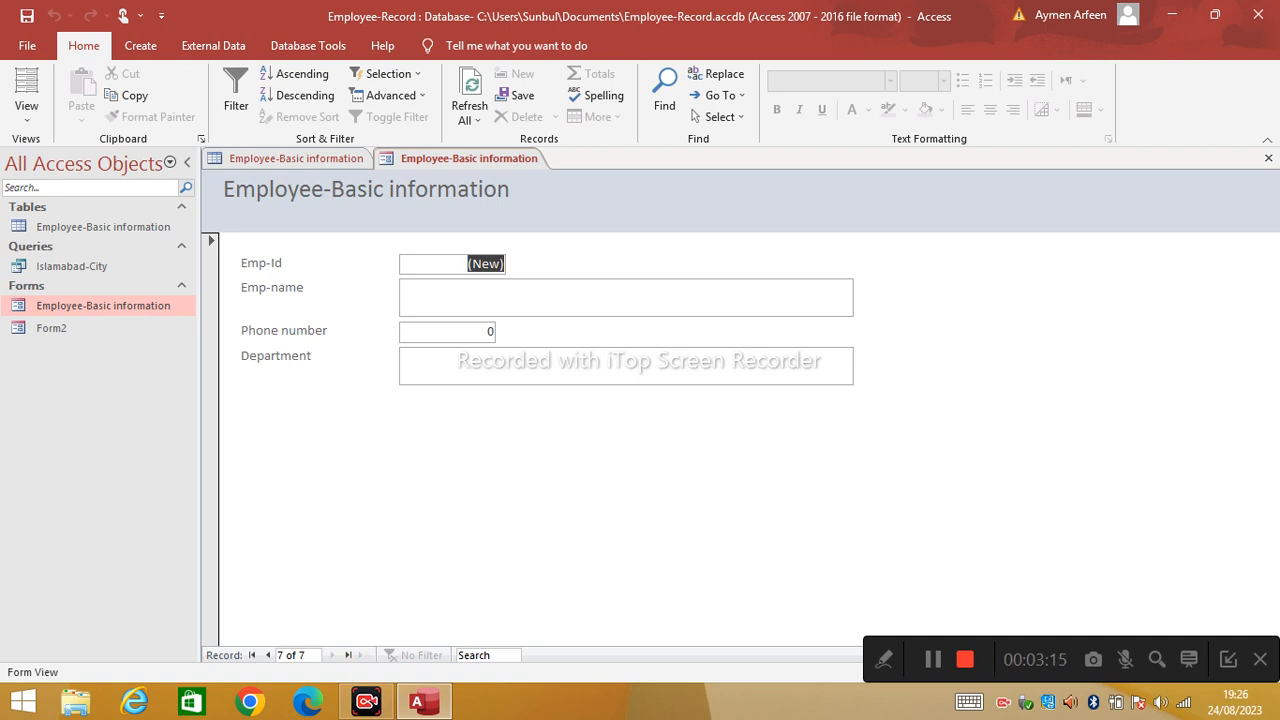
left_click(348, 655)
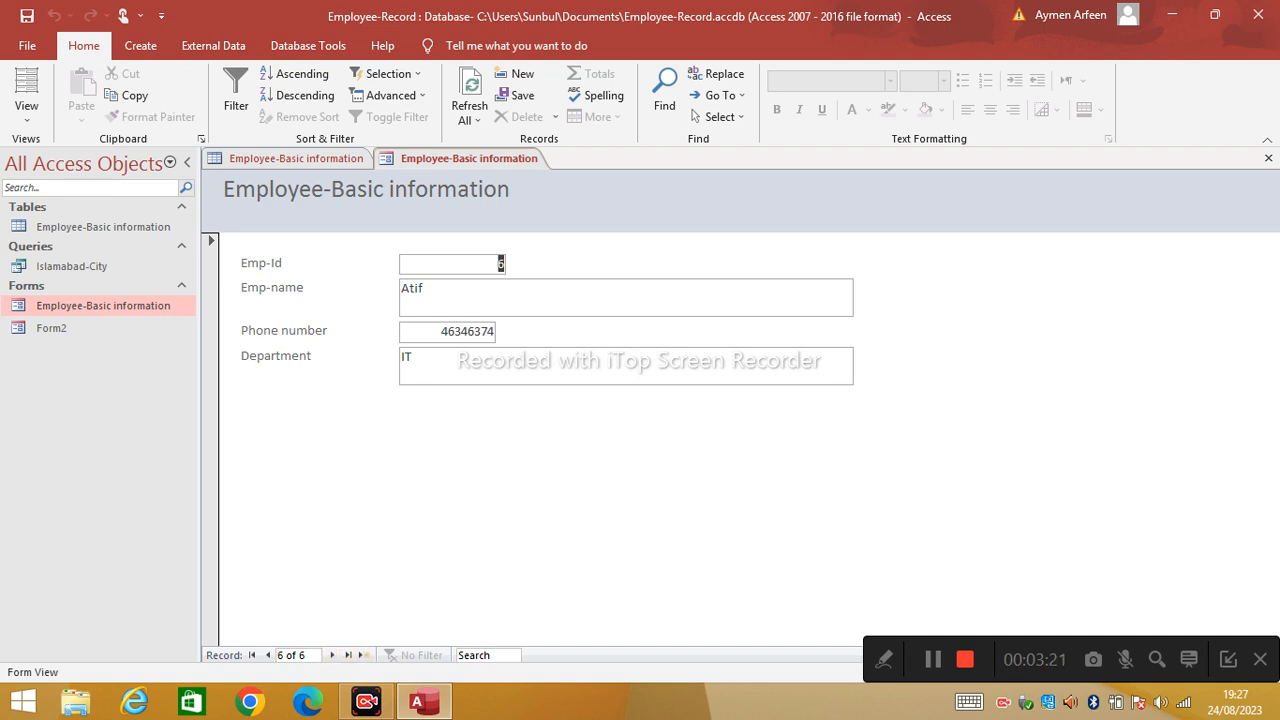
left_click(331, 655)
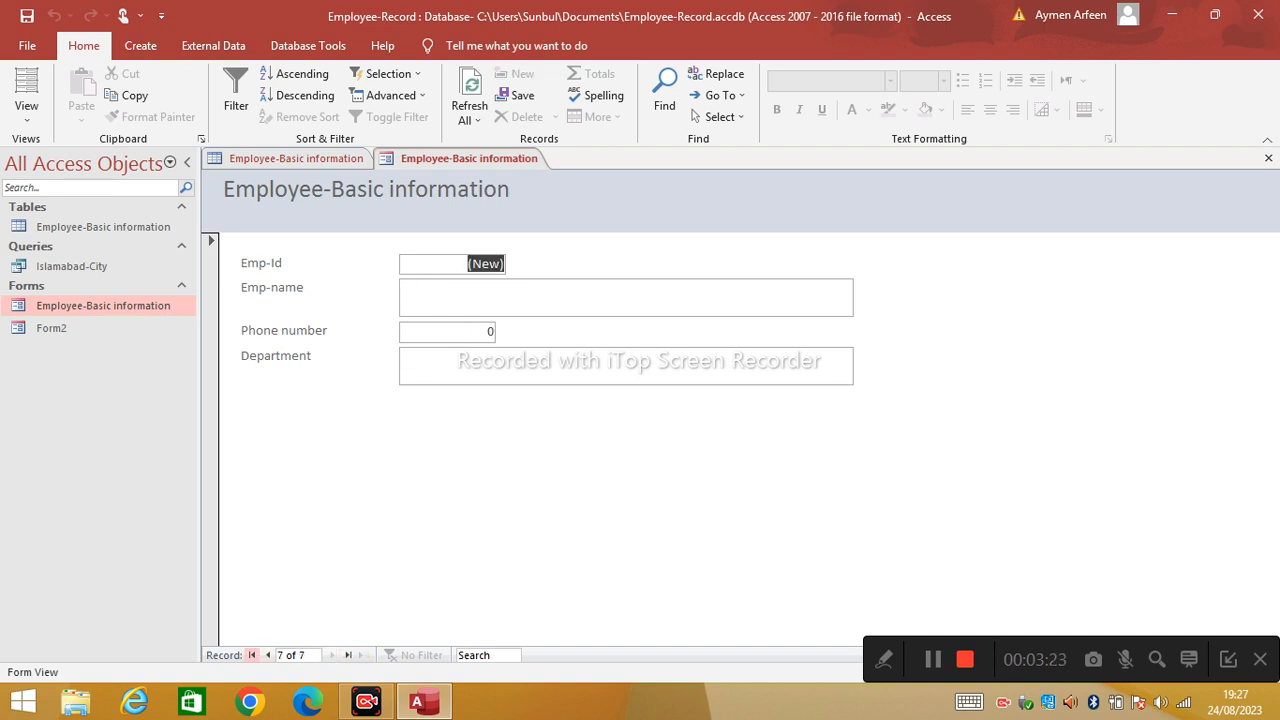
left_click(267, 655)
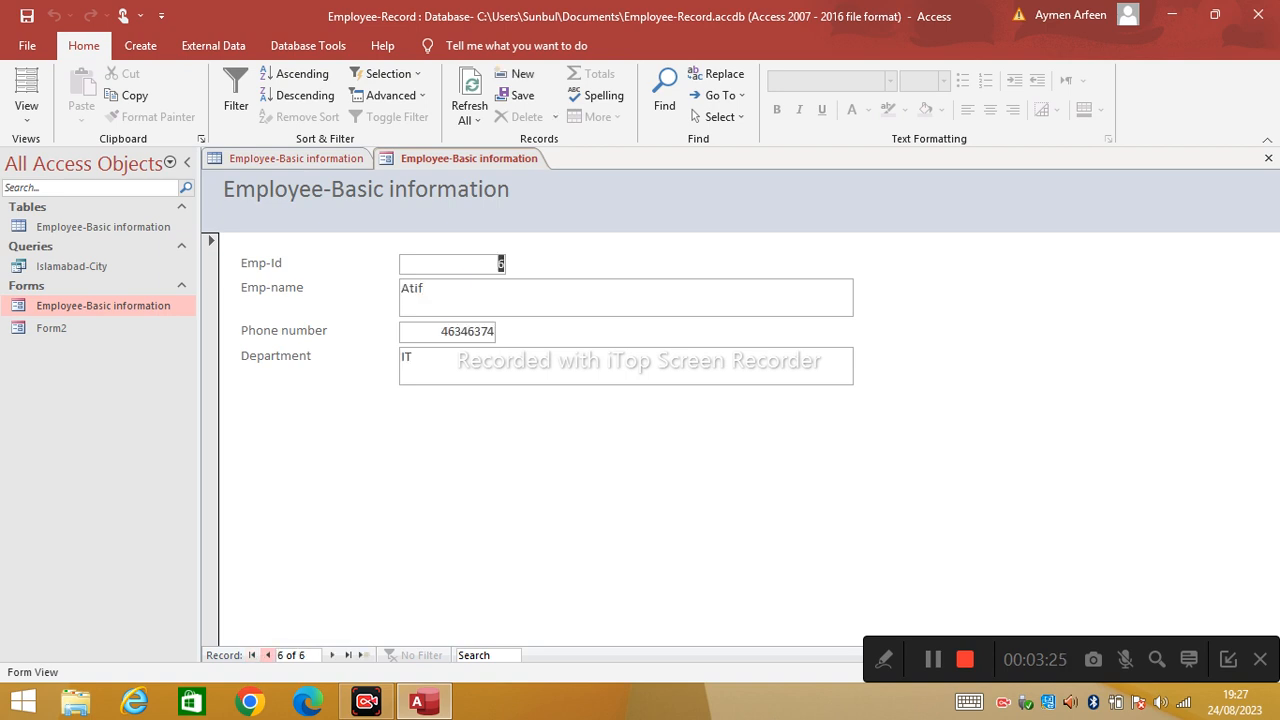
left_click(267, 655)
left_click(267, 655)
left_click(267, 655)
left_click(267, 655)
left_click(267, 655)
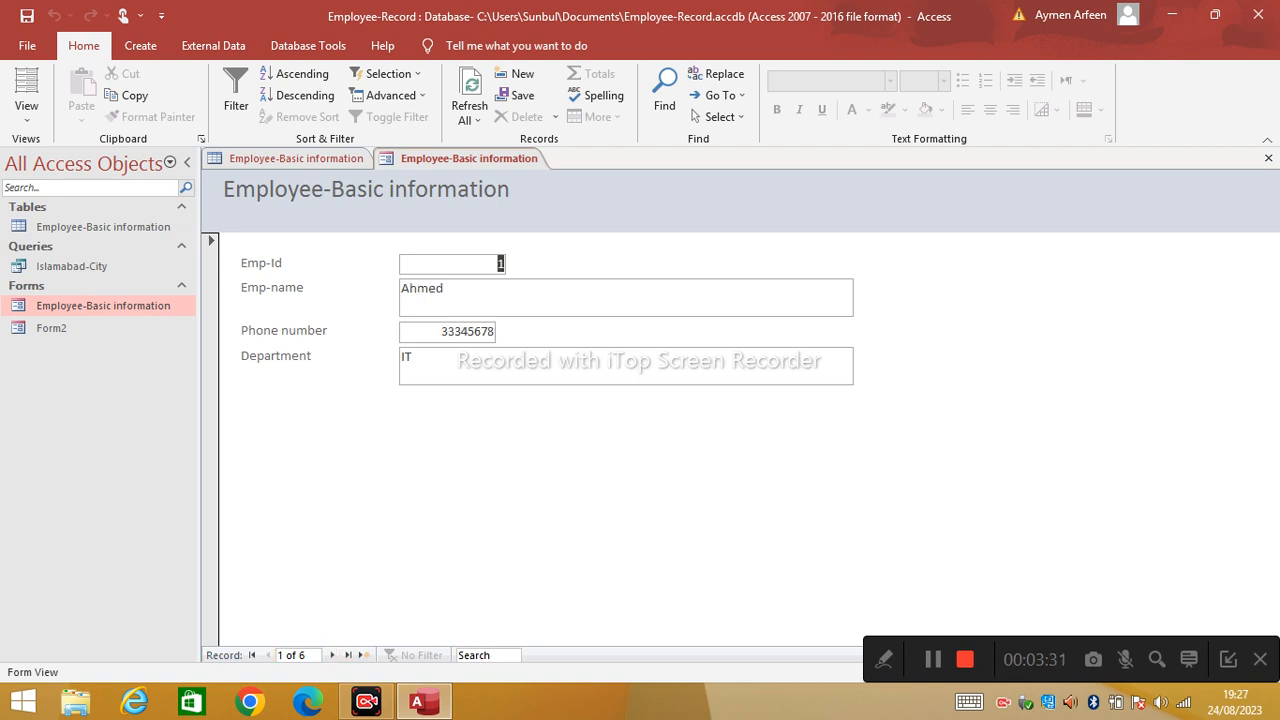
left_click(348, 655)
Create a blank form in Design view and expand the Employee-Basic information table's list of available fields
left_click(103, 227)
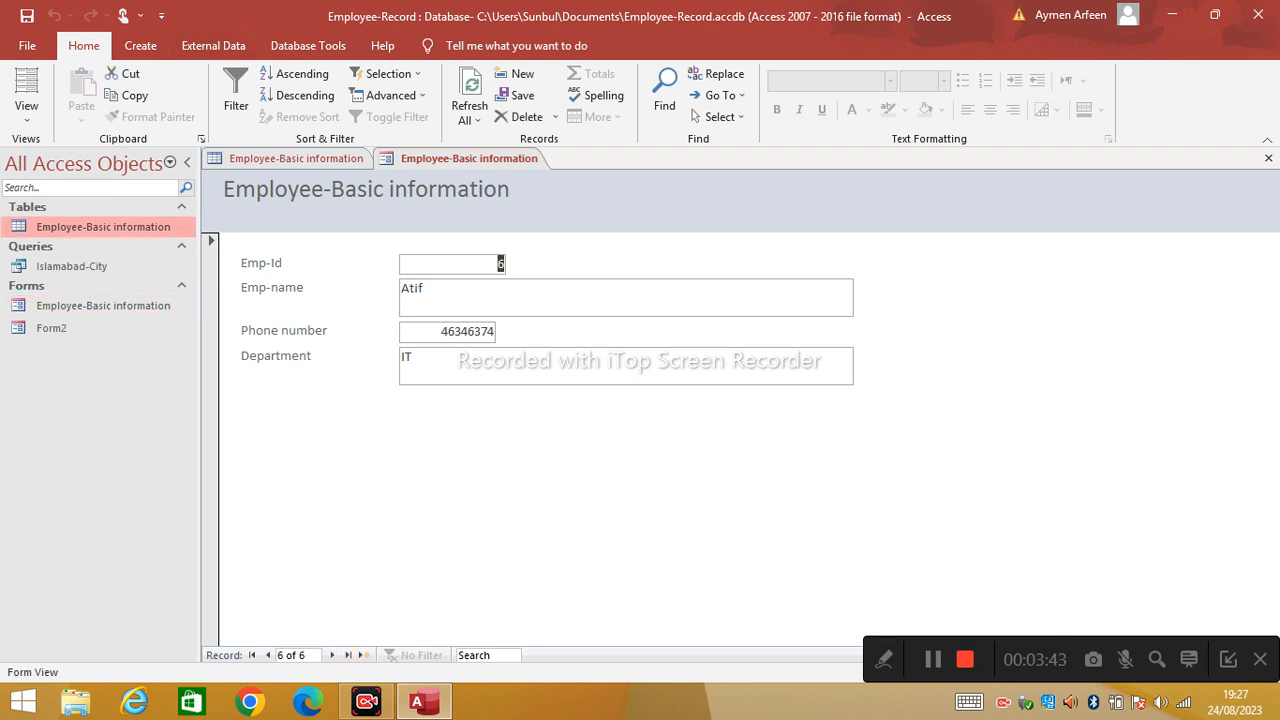
left_click(140, 45)
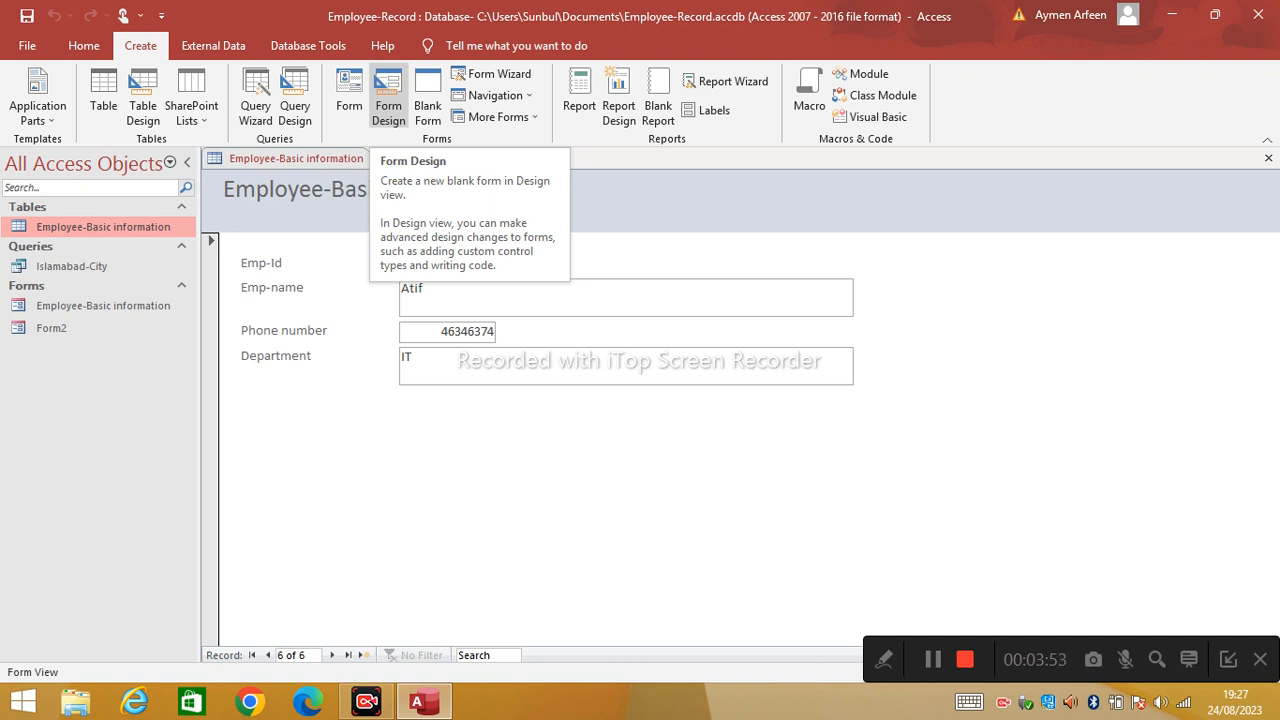
left_click(388, 98)
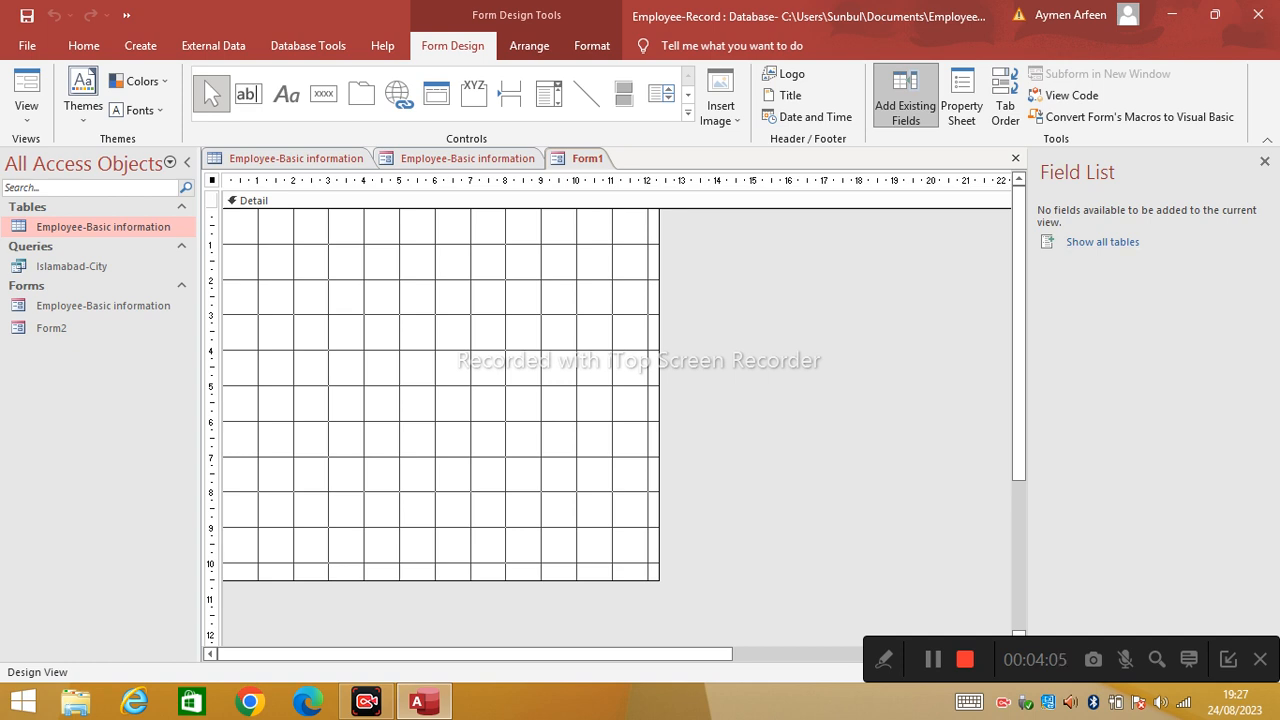
left_click(1102, 242)
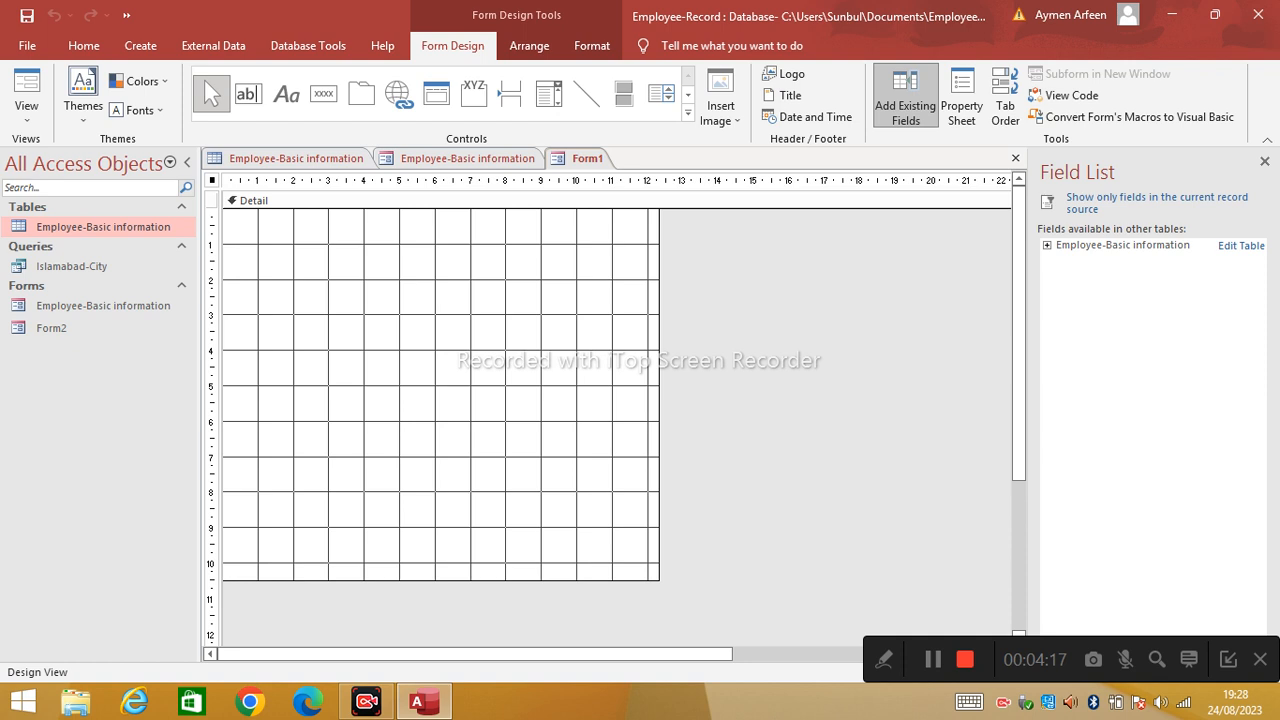
left_click(1122, 245)
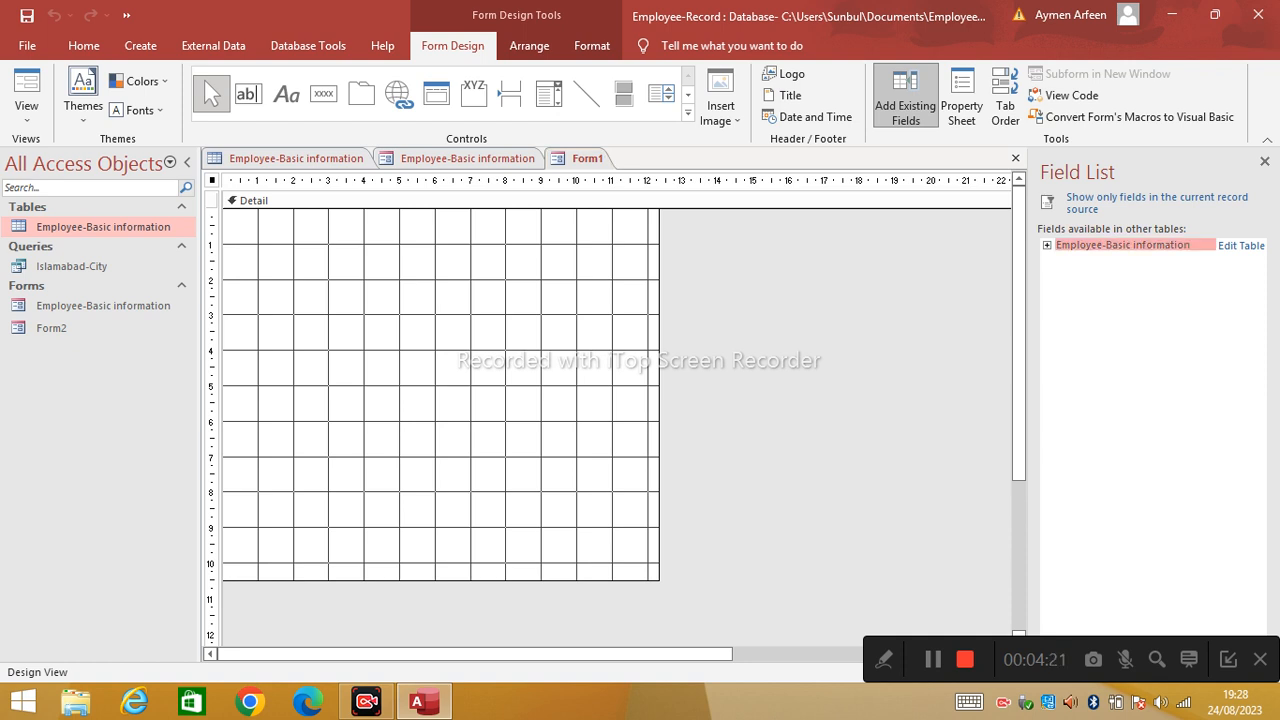
key("Right")
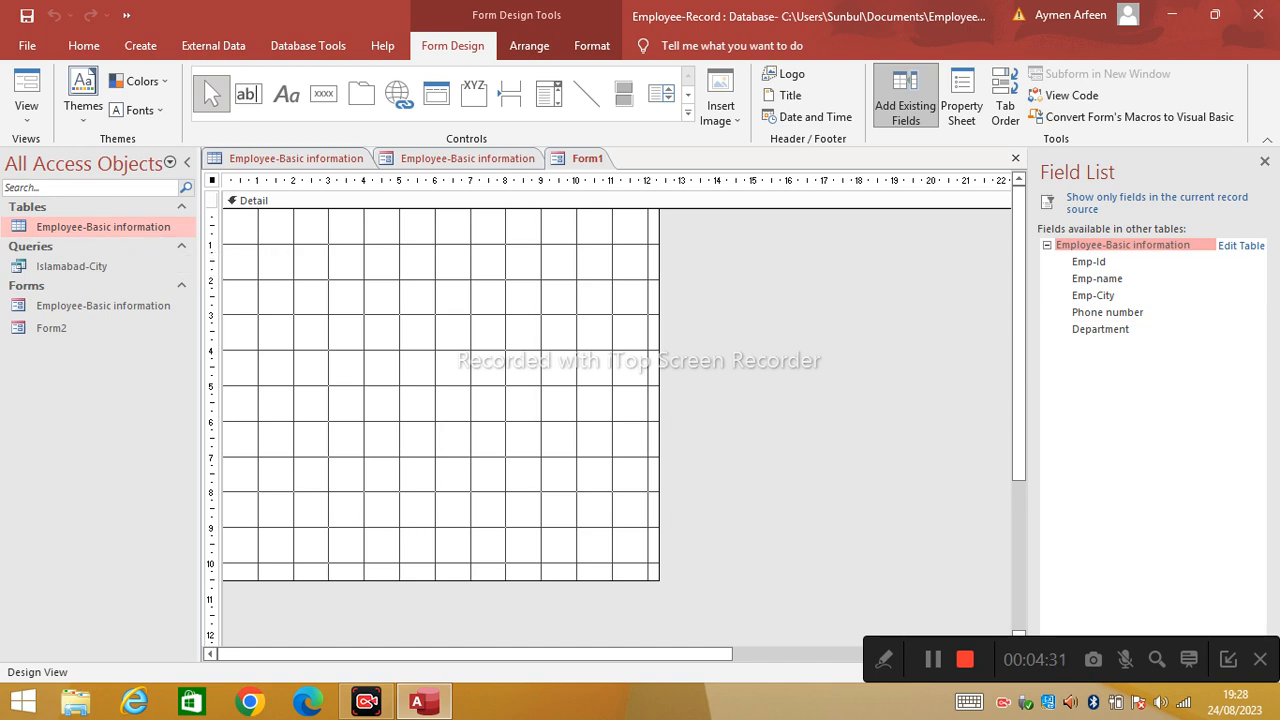
left_click(296, 158)
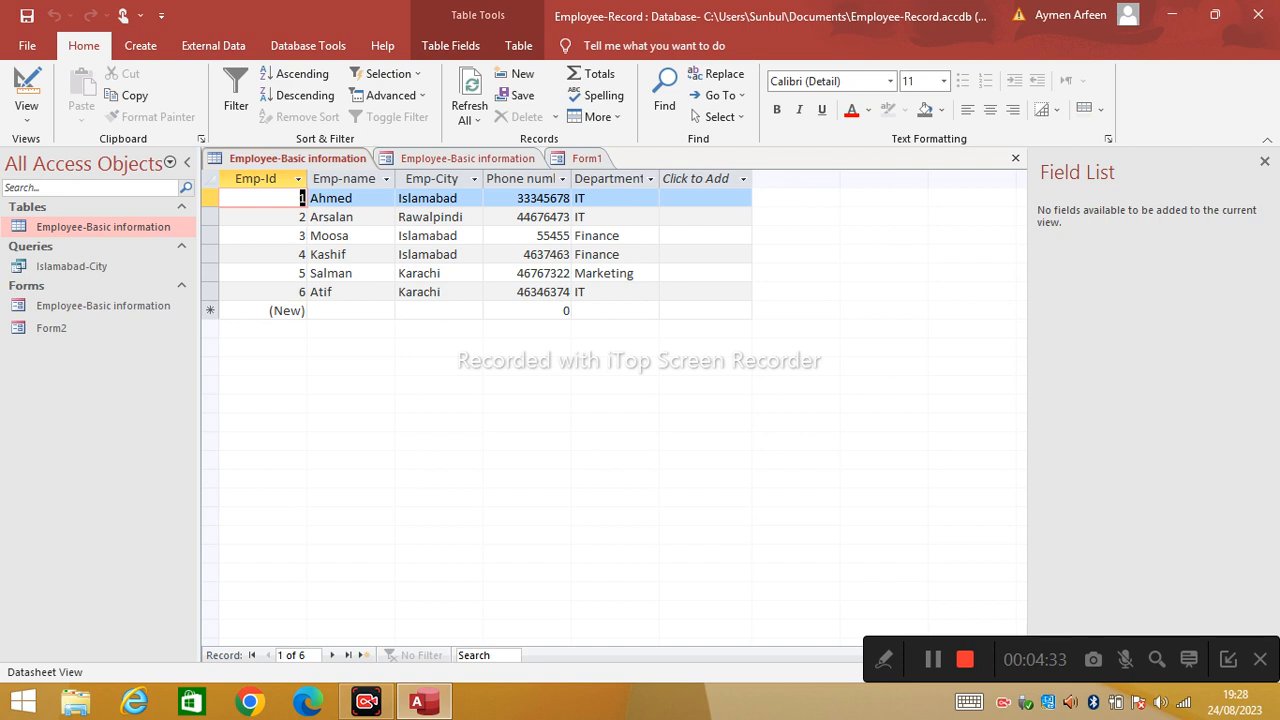
left_click(587, 158)
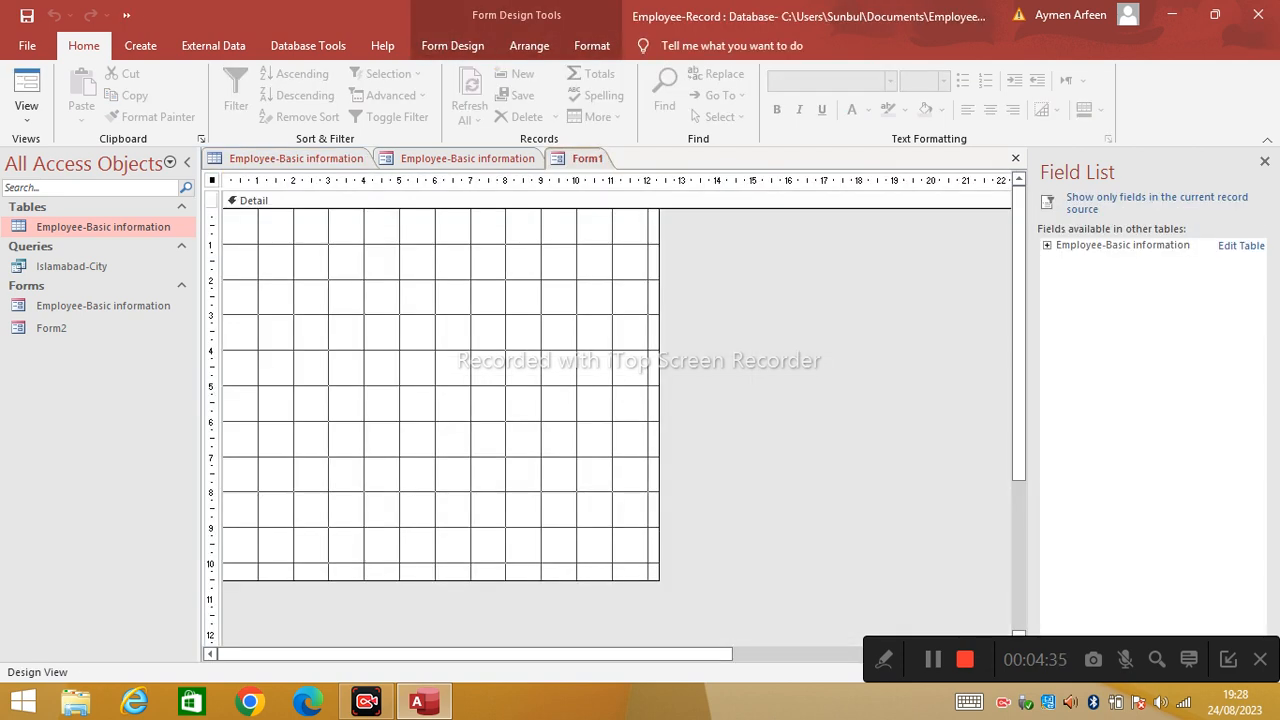
left_click(1047, 245)
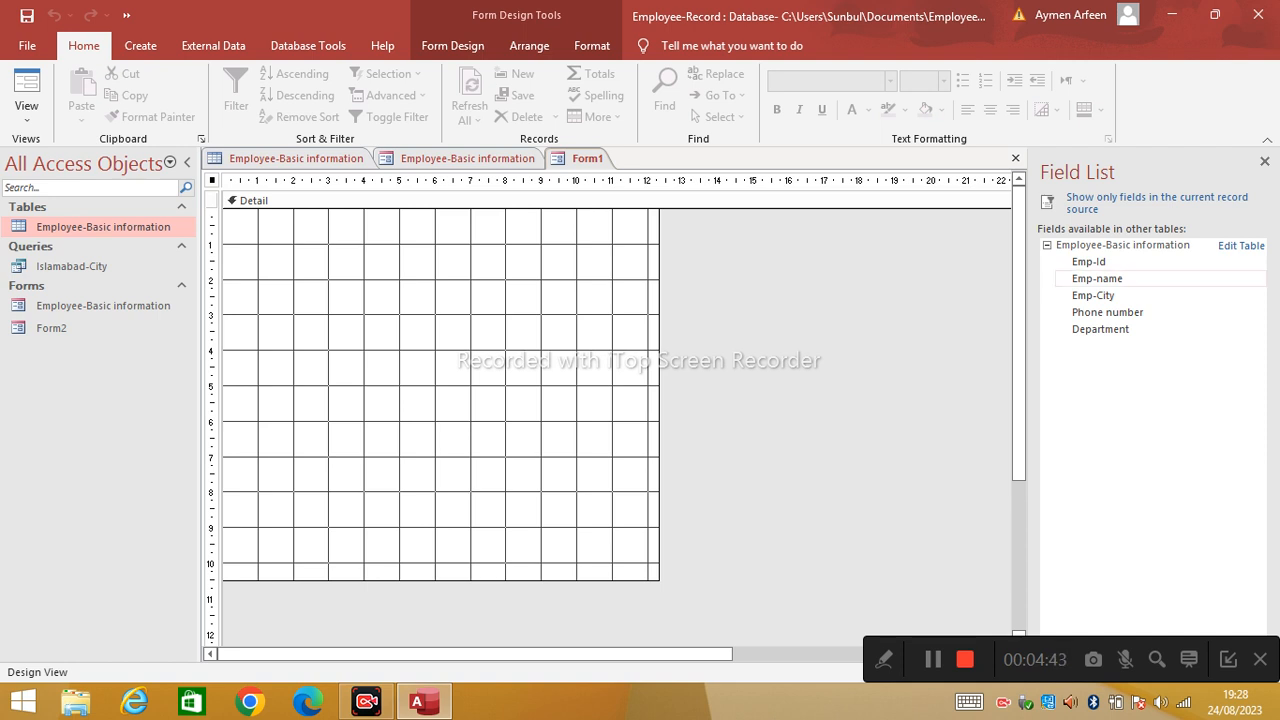
Add the Emp-Id, Emp-City and Department fields one below another in the form's Detail section
left_click_drag(1090, 262, 268, 254)
left_click(1093, 296)
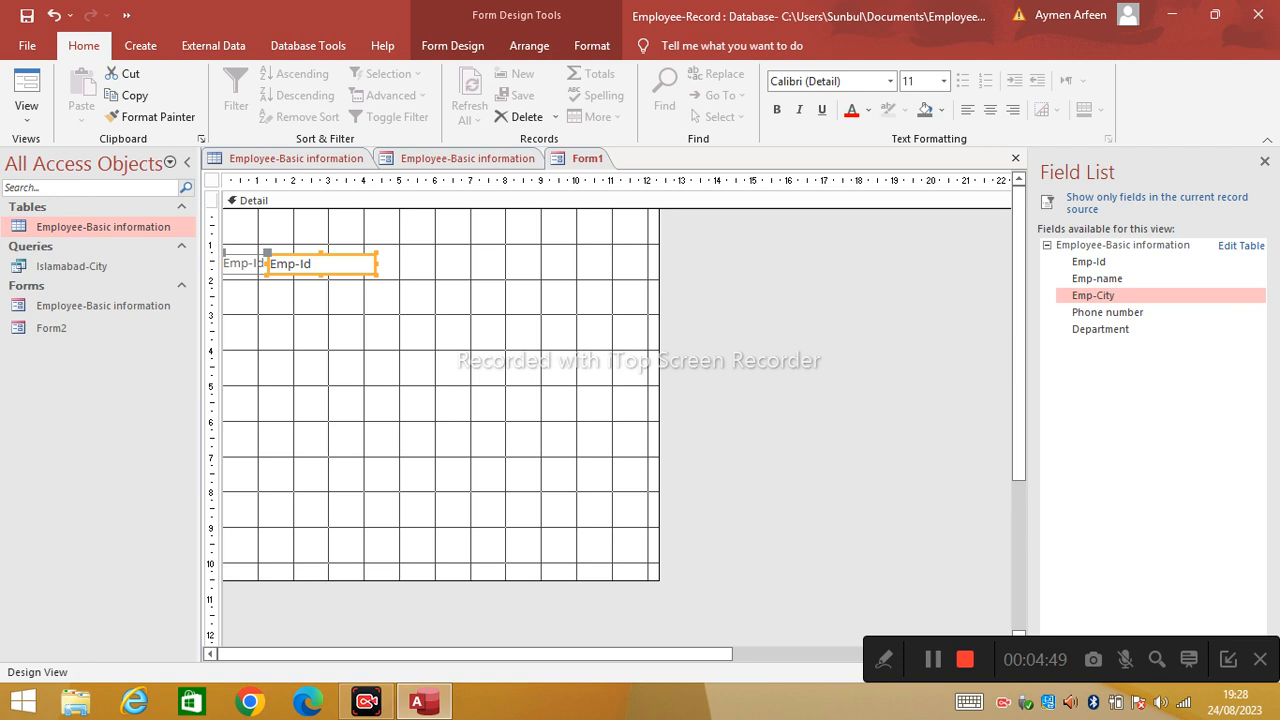
left_click_drag(1093, 296, 250, 314)
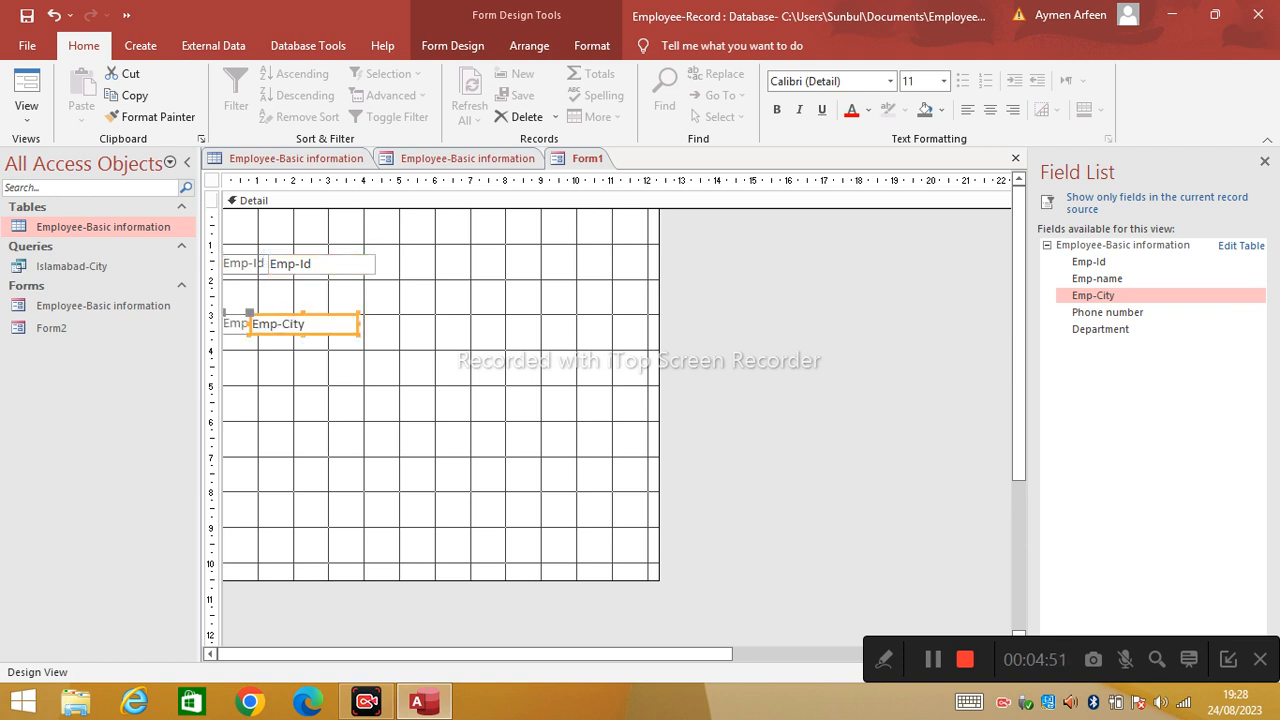
left_click(1100, 329)
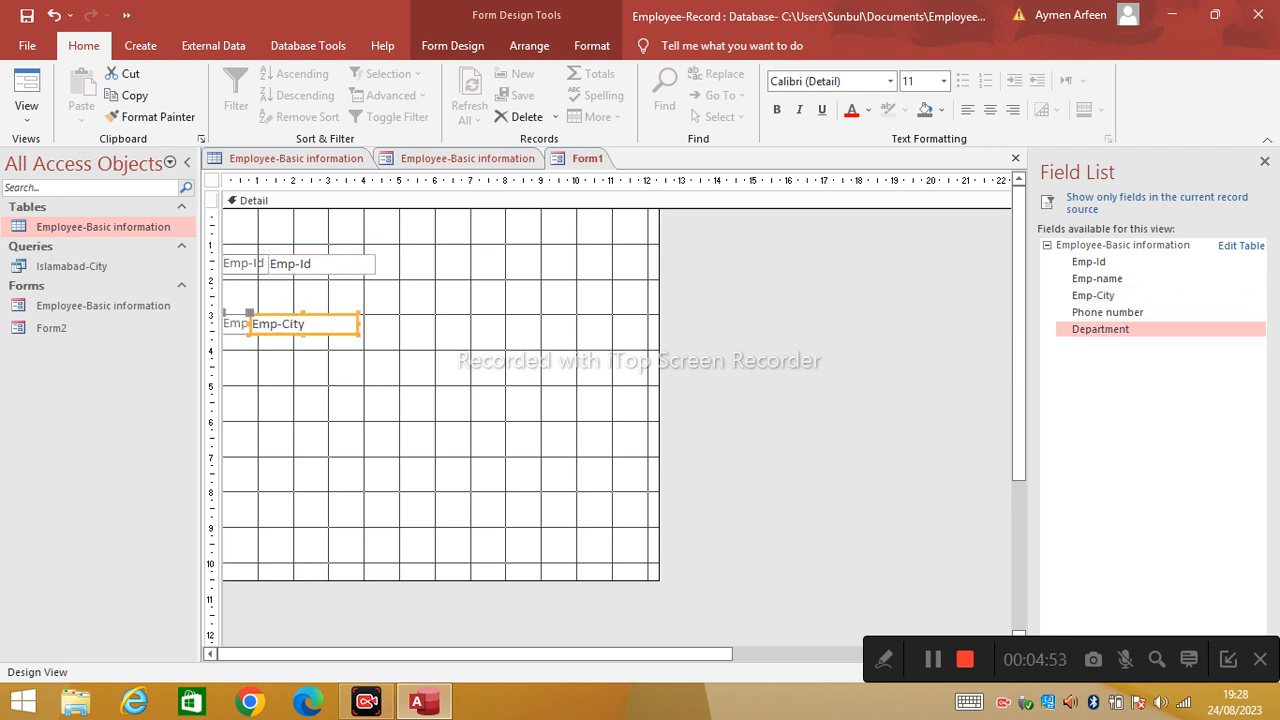
left_click_drag(1100, 329, 240, 381)
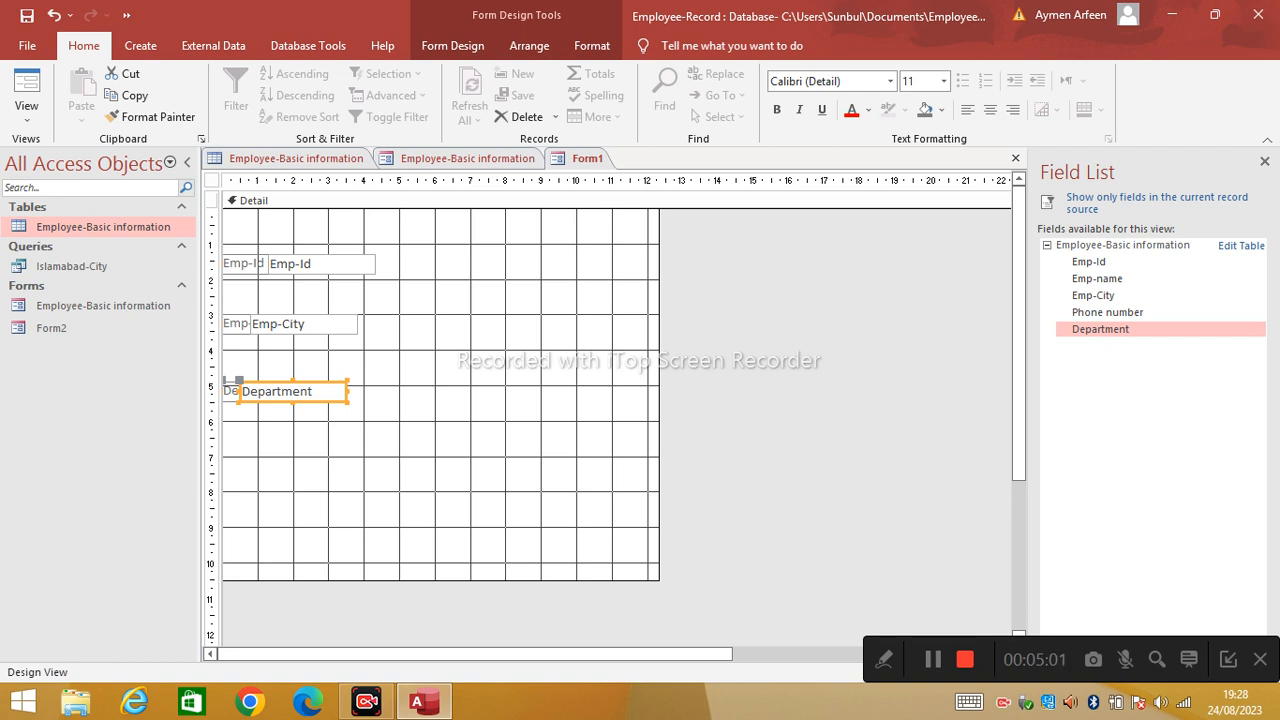
Shift the Emp-Id and Emp-City fields rightward in the Detail section and separate the Emp-Id text box from its label
left_click_drag(321, 264, 392, 264)
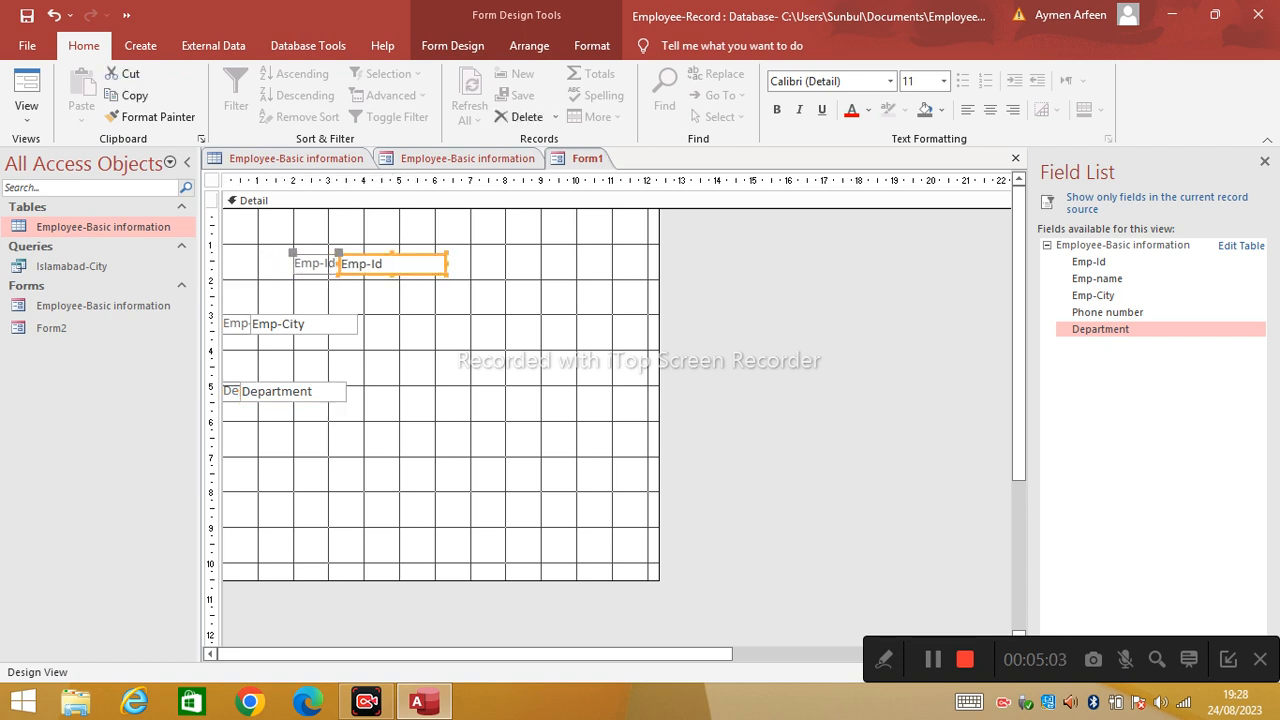
left_click_drag(305, 324, 419, 324)
mouse_move(392, 264)
left_mouse_down()
mouse_move(281, 264)
mouse_move(369, 253)
left_mouse_up()
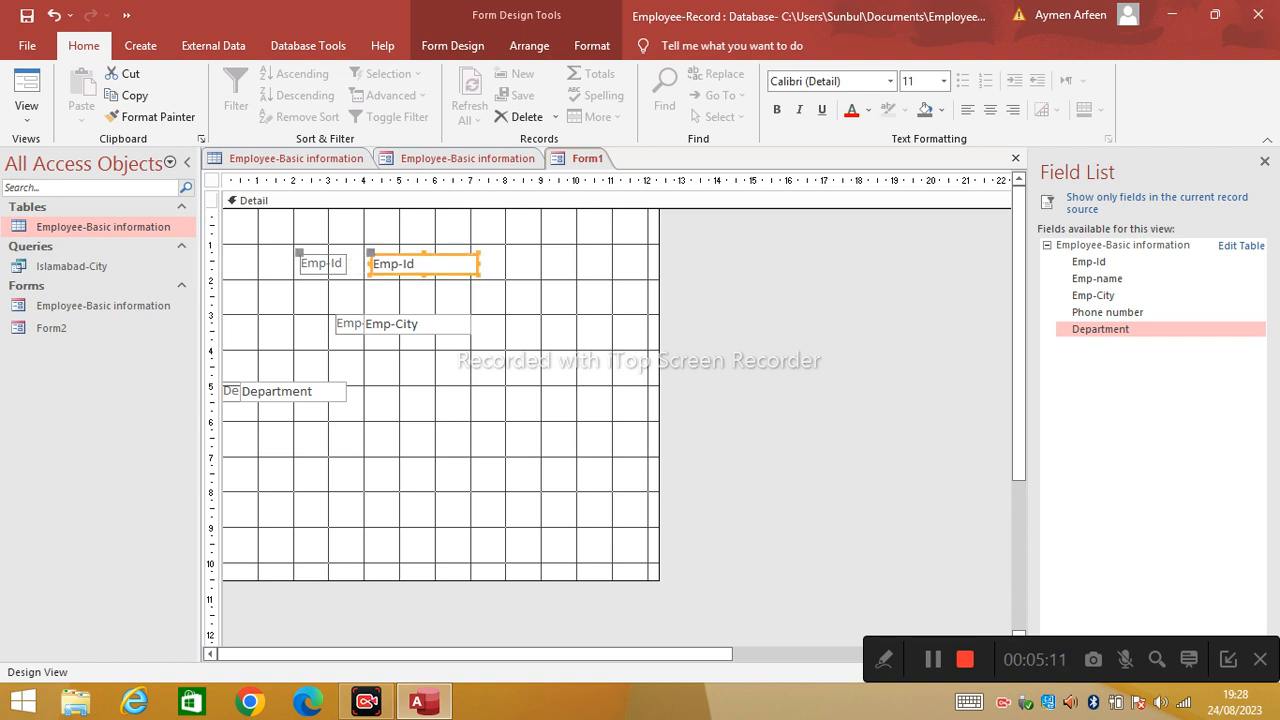
Line up the Emp-City label under the Emp-Id label and set its text box apart from it, about 4.5 cm from the form's left edge
left_click(348, 324)
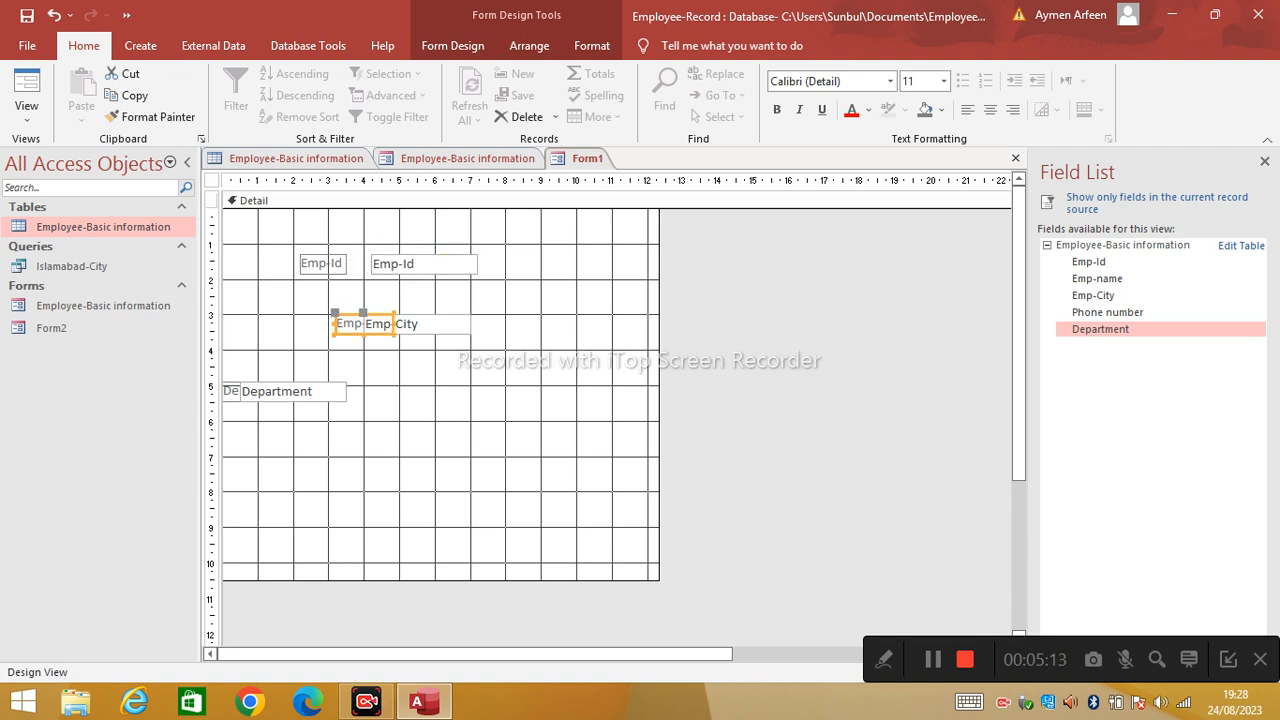
left_click_drag(363, 312, 395, 312)
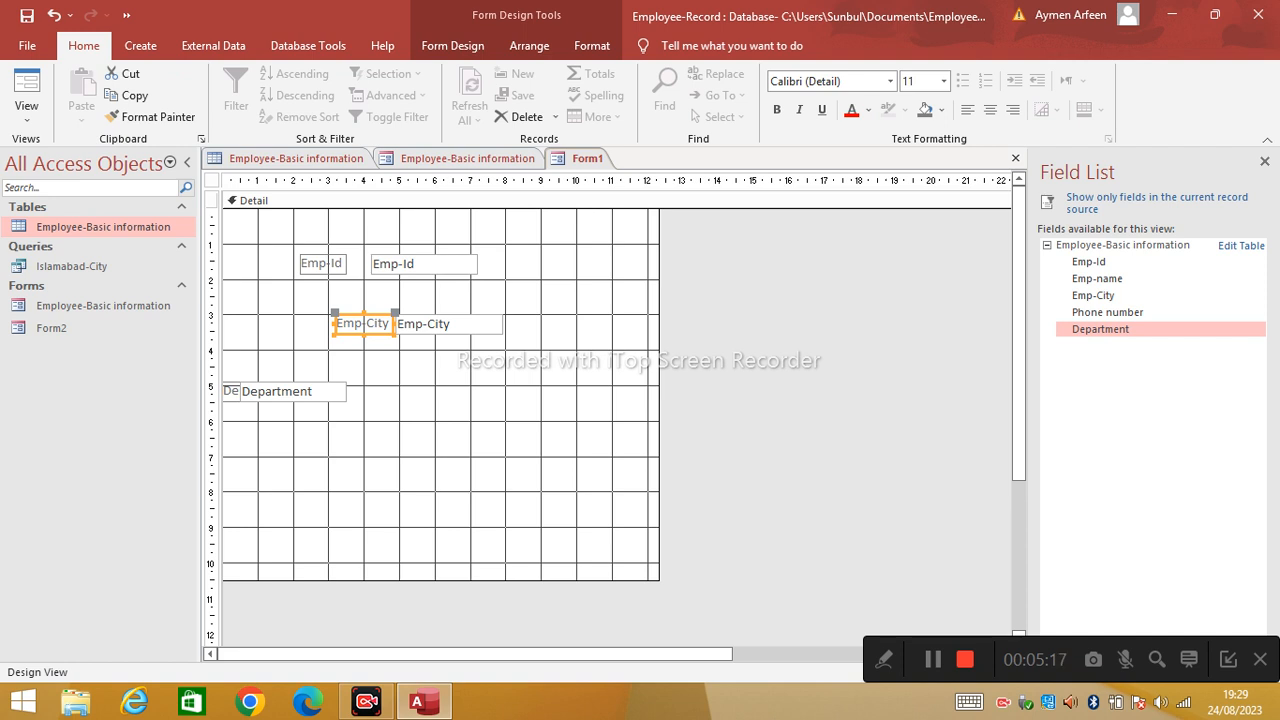
left_click_drag(365, 324, 329, 324)
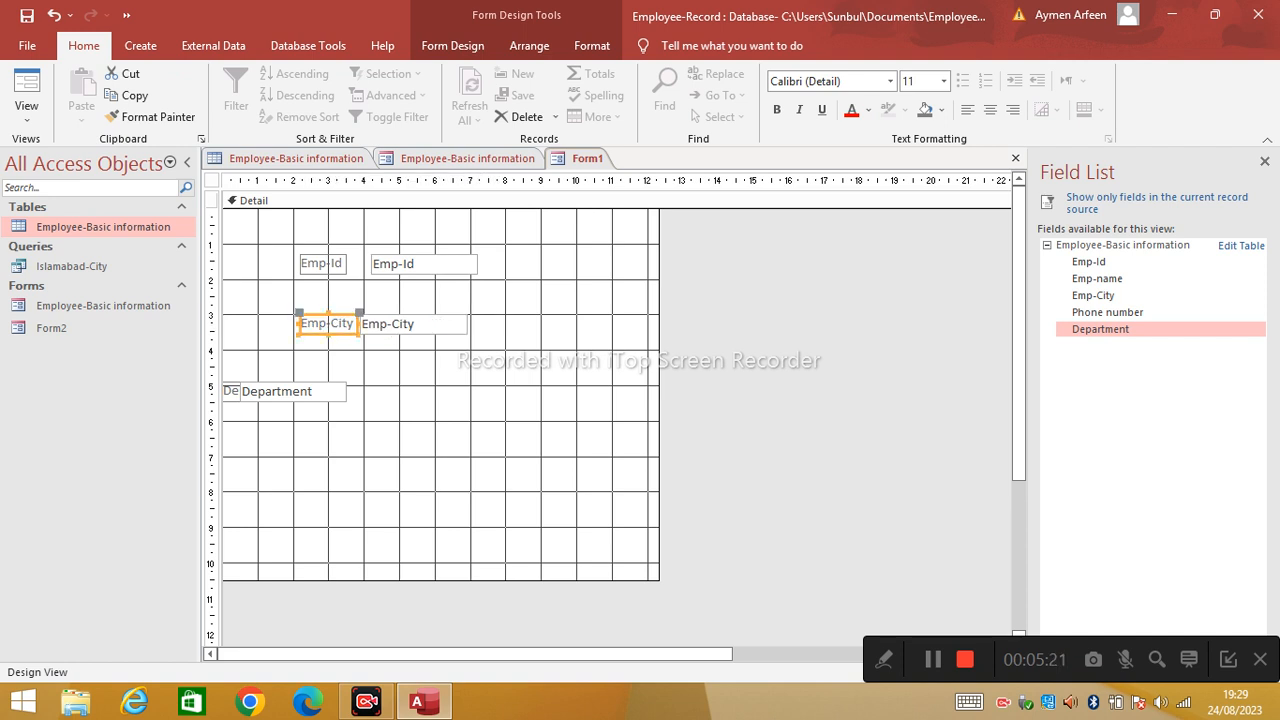
double_click(413, 324)
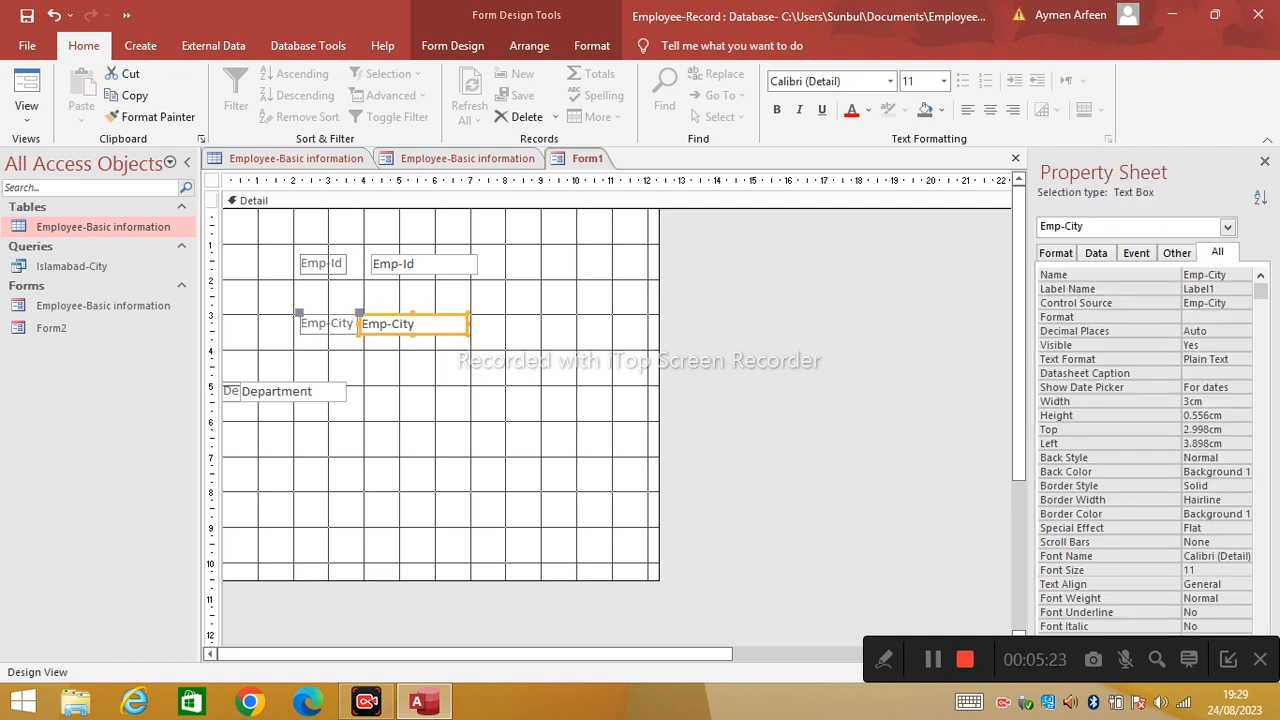
left_click(430, 352)
left_click(413, 324)
left_click_drag(360, 313, 381, 313)
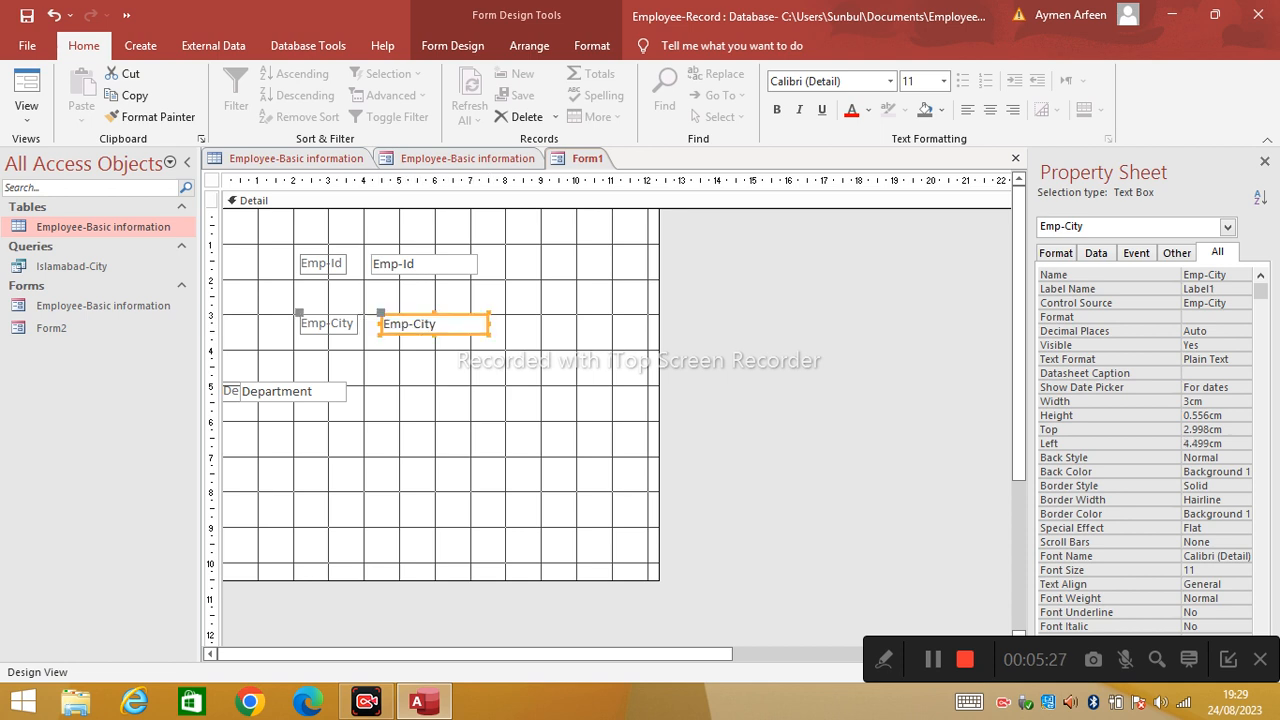
Place the Department label and text box beneath the Emp-City pair, with the text box about 4.5 cm from the form's left edge
left_click(291, 392)
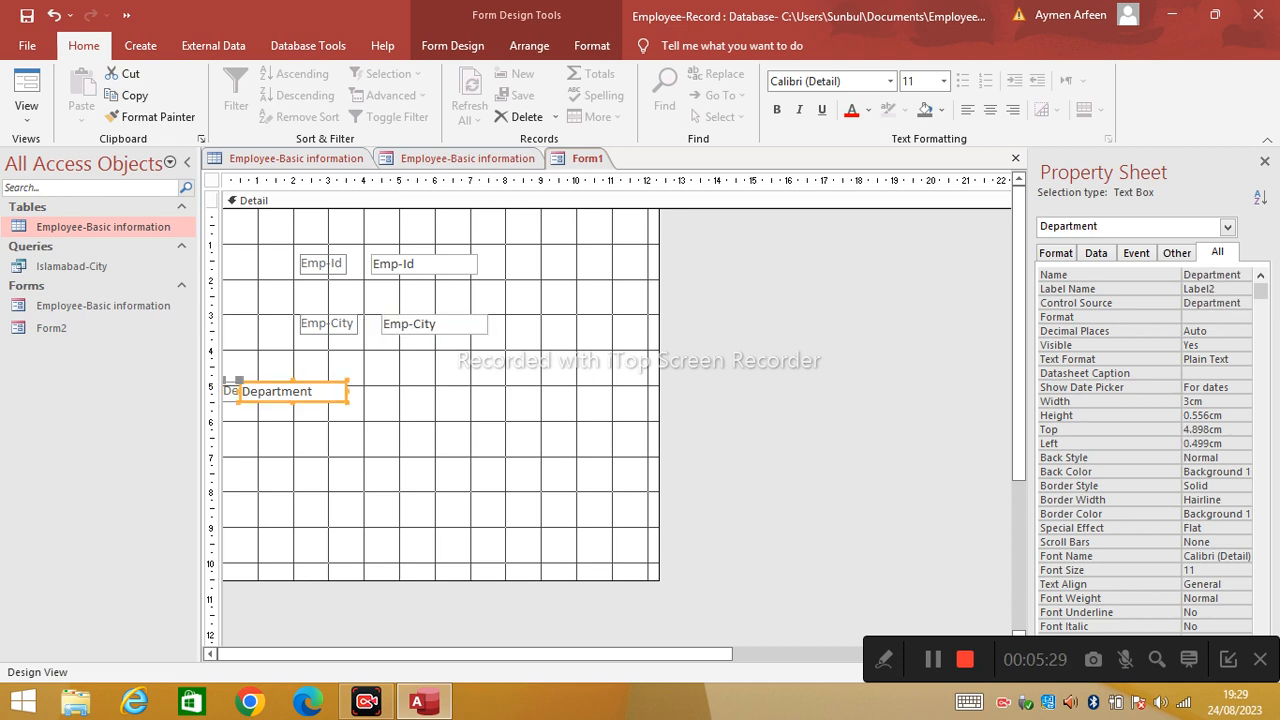
mouse_move(291, 392)
left_mouse_down()
mouse_move(432, 390)
mouse_move(296, 374)
left_mouse_up()
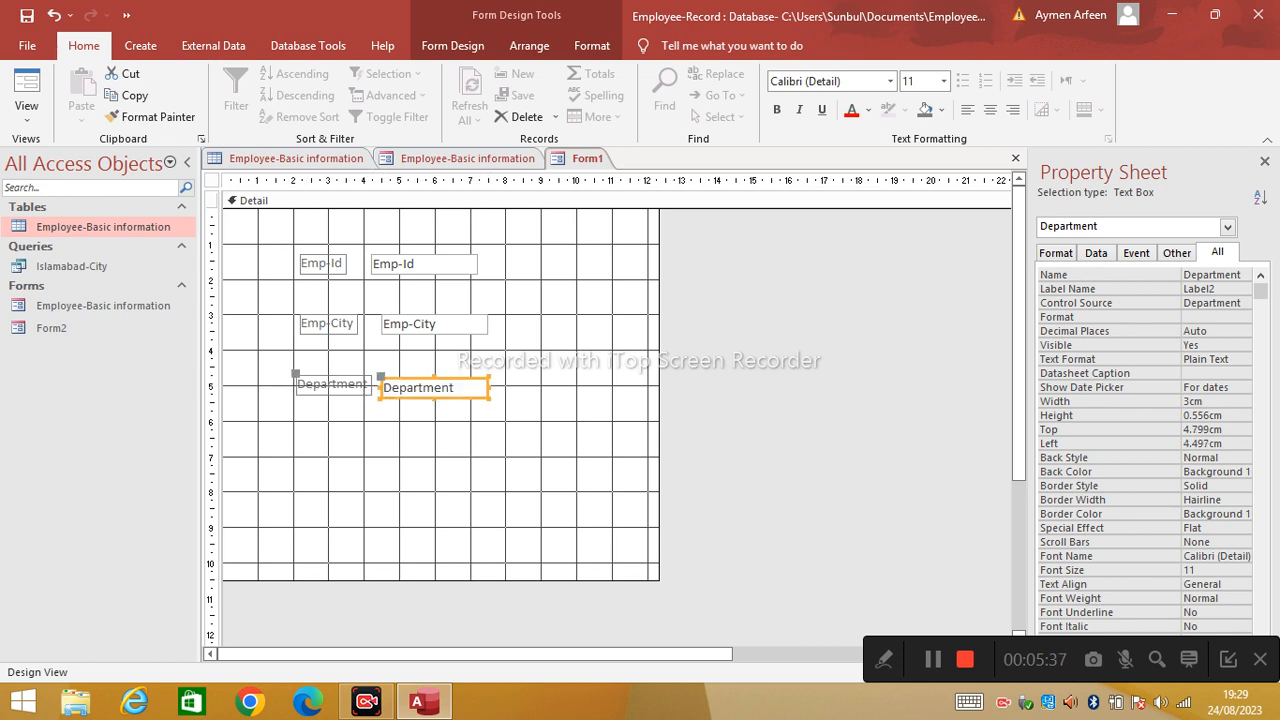
left_click(440, 465)
Turn the form's design grid off and back on
right_click(346, 313)
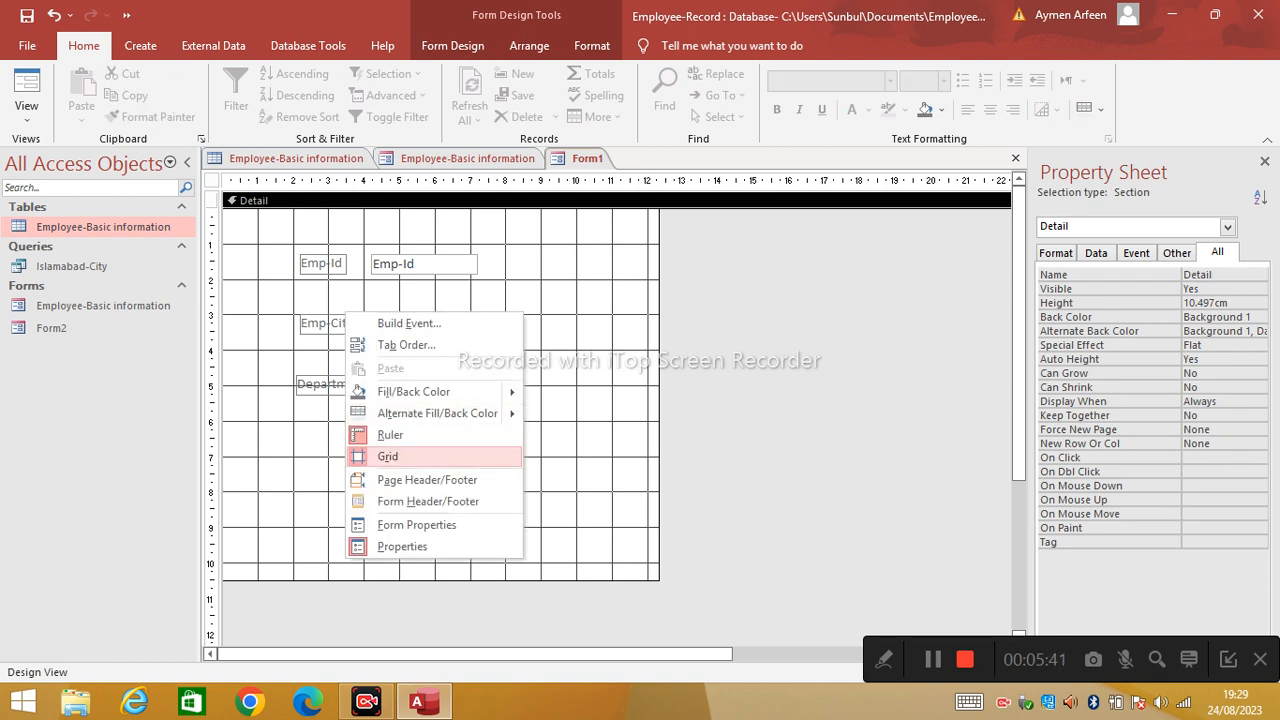
left_click(388, 456)
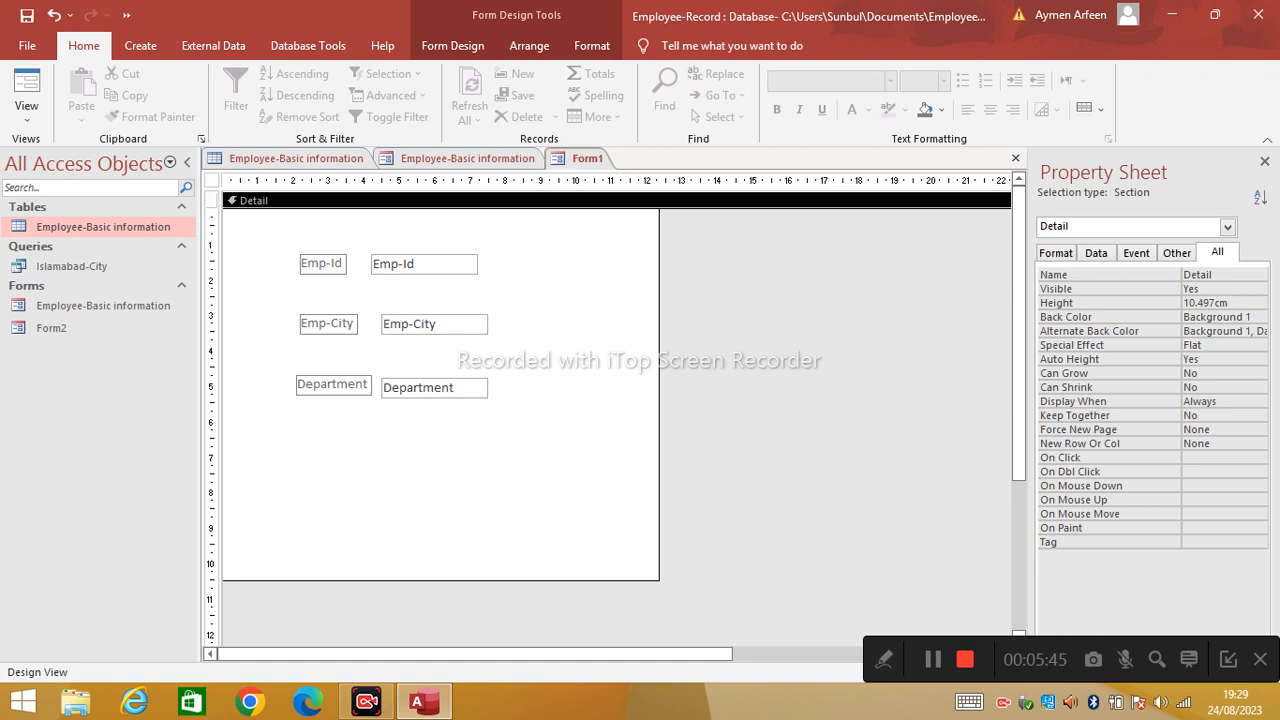
right_click(333, 370)
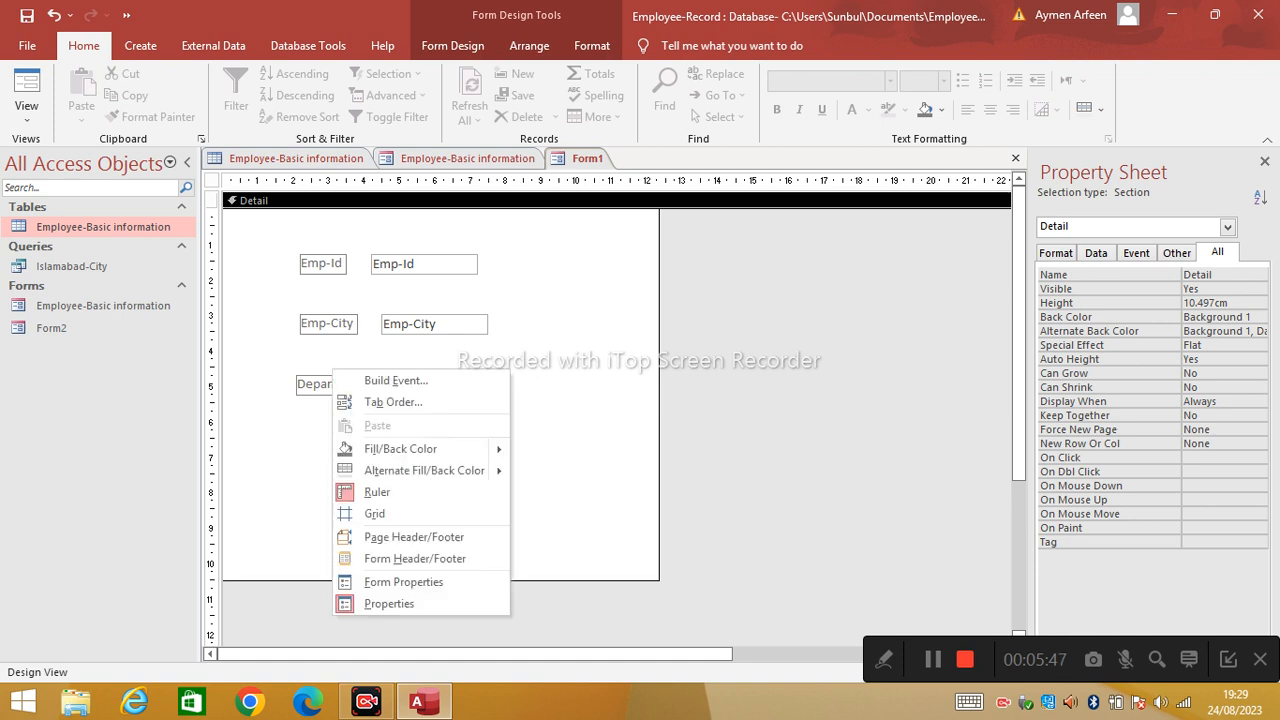
left_click(380, 466)
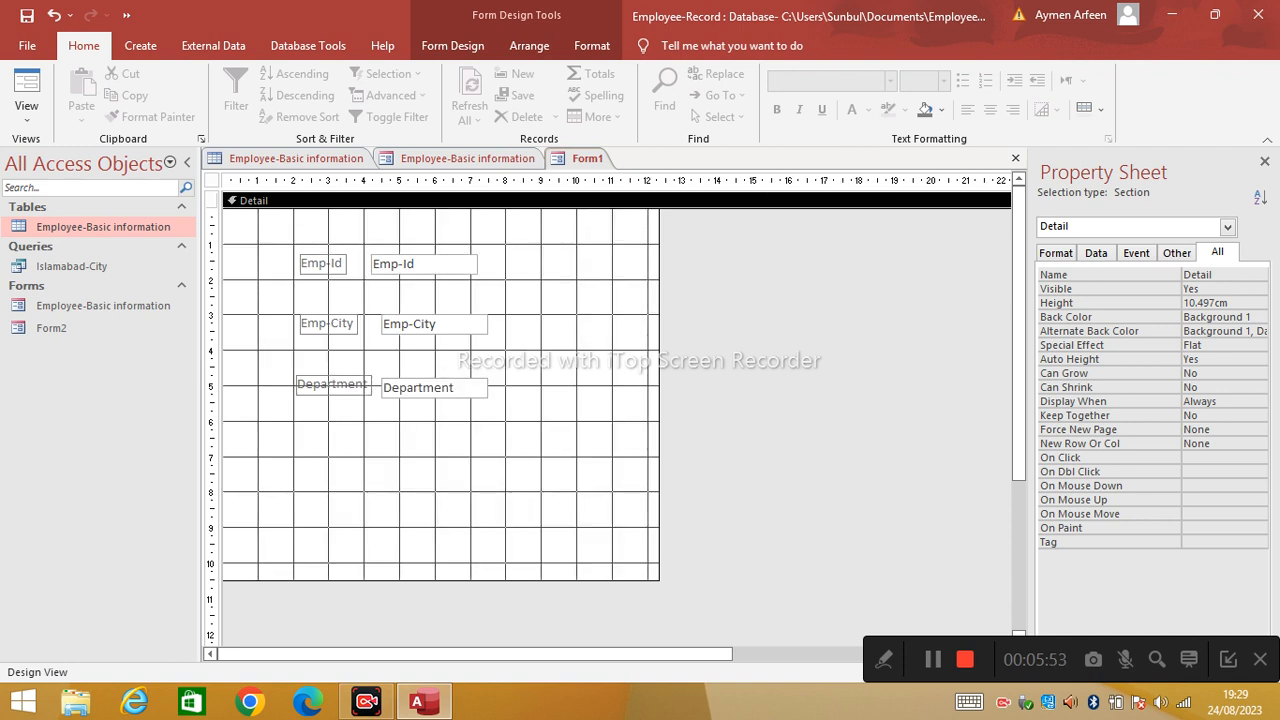
Extend the left edges of the labels, making Emp-Id about 2 cm and Emp-City about 2.1 cm wide
left_click(322, 264)
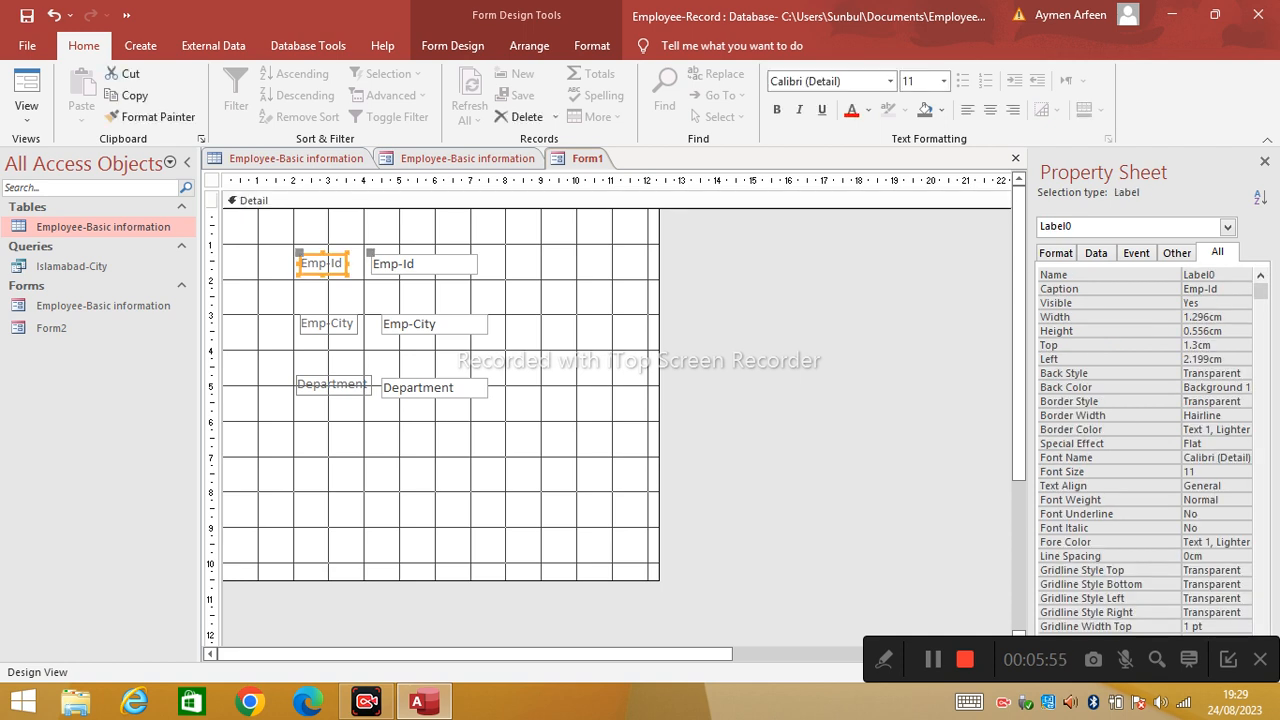
left_click_drag(298, 263, 274, 263)
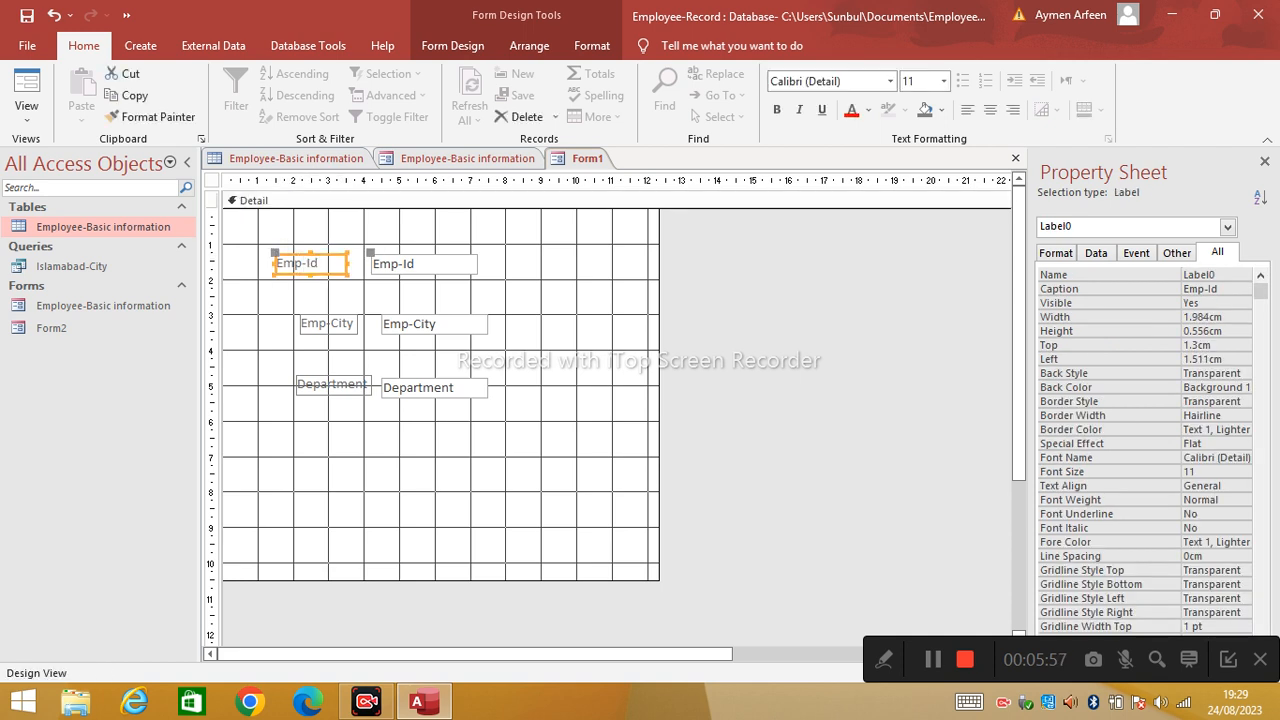
left_click(327, 323)
left_click_drag(299, 323, 283, 323)
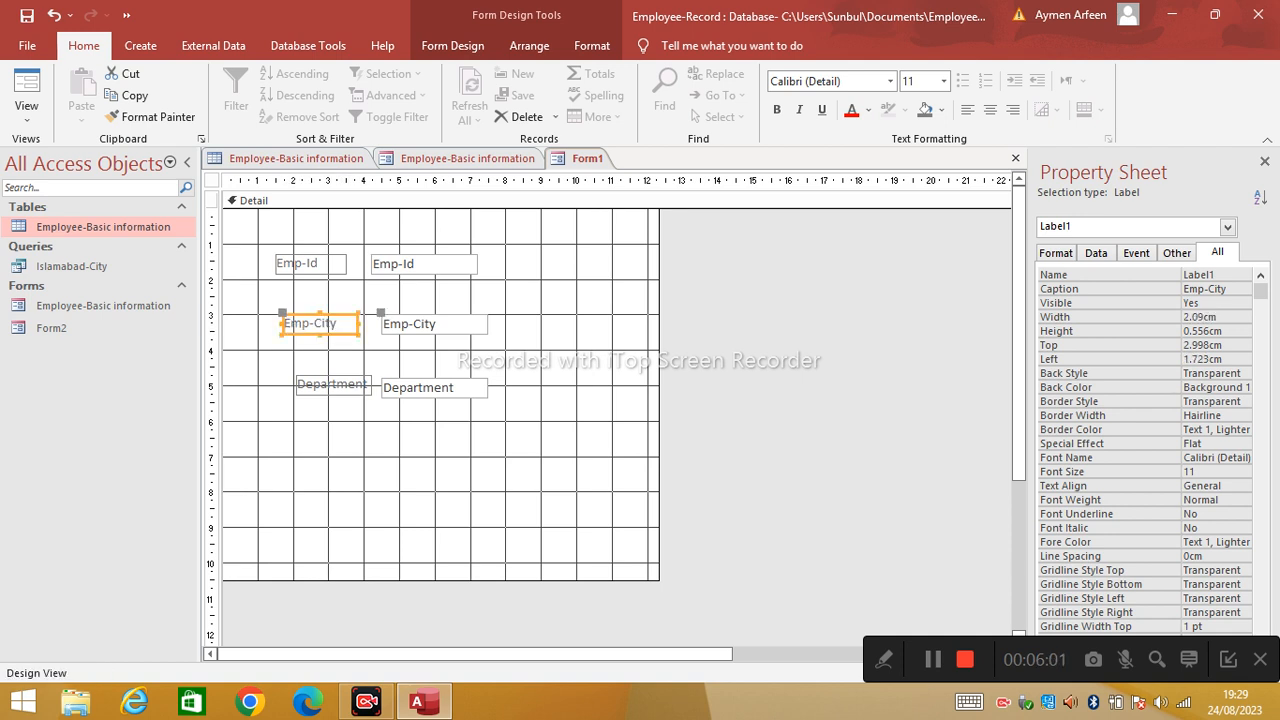
left_click(333, 384)
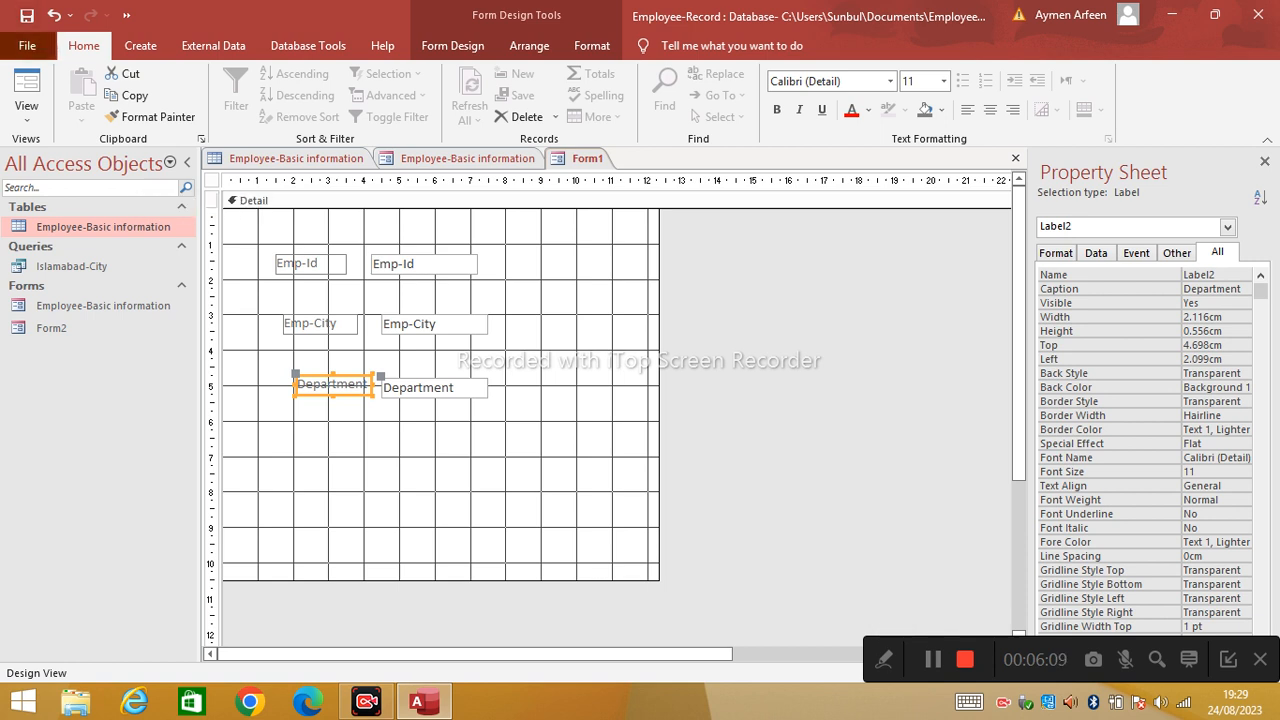
Save the form under the name basic form
left_click(27, 45)
left_click(52, 261)
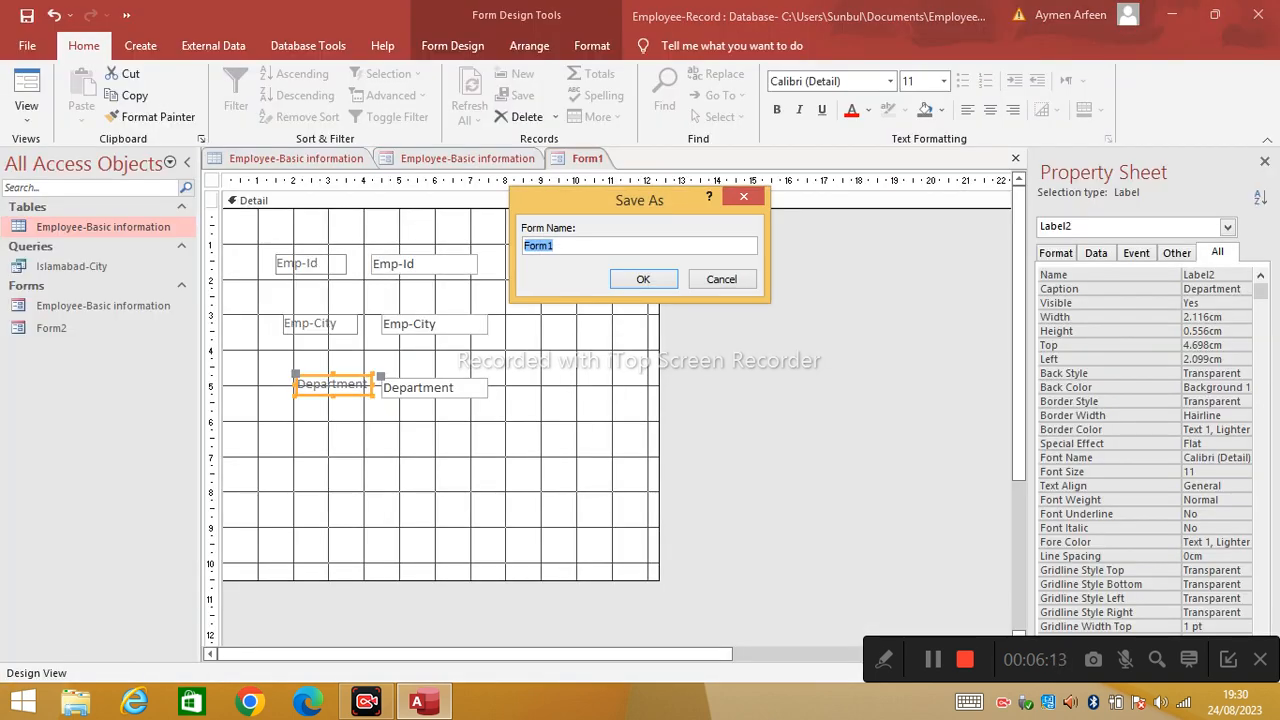
type("basic form")
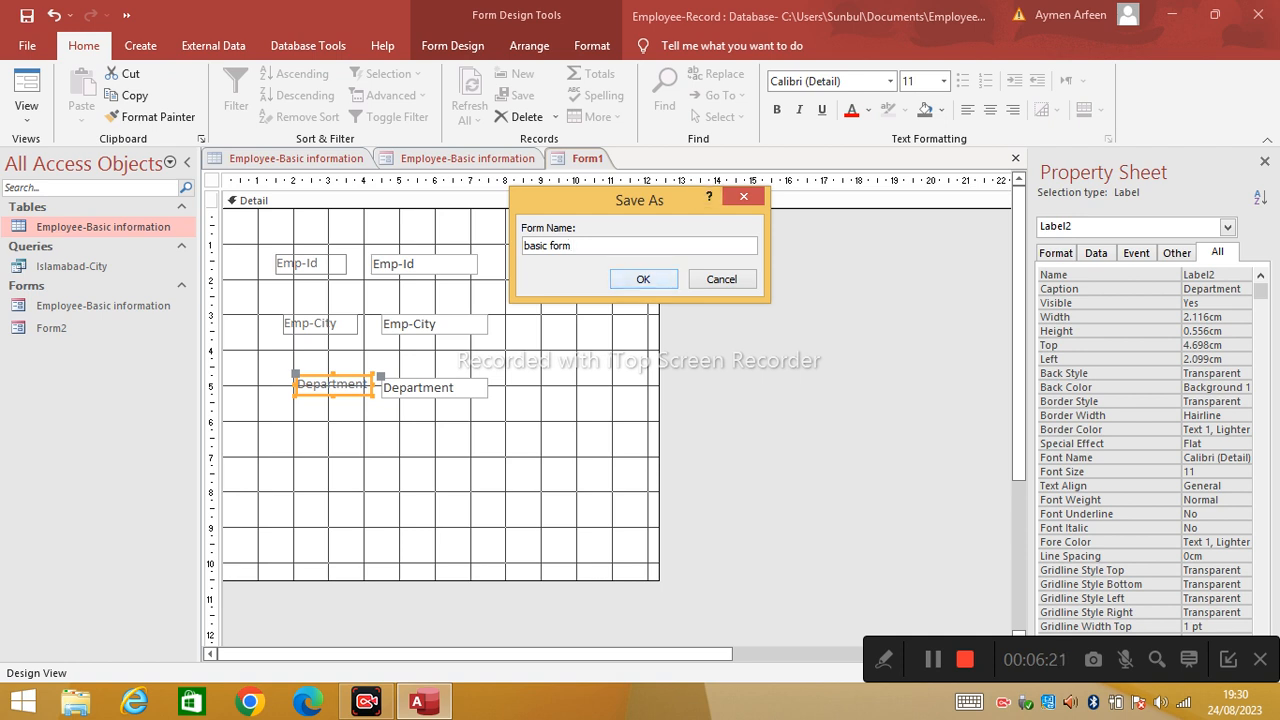
key("Return")
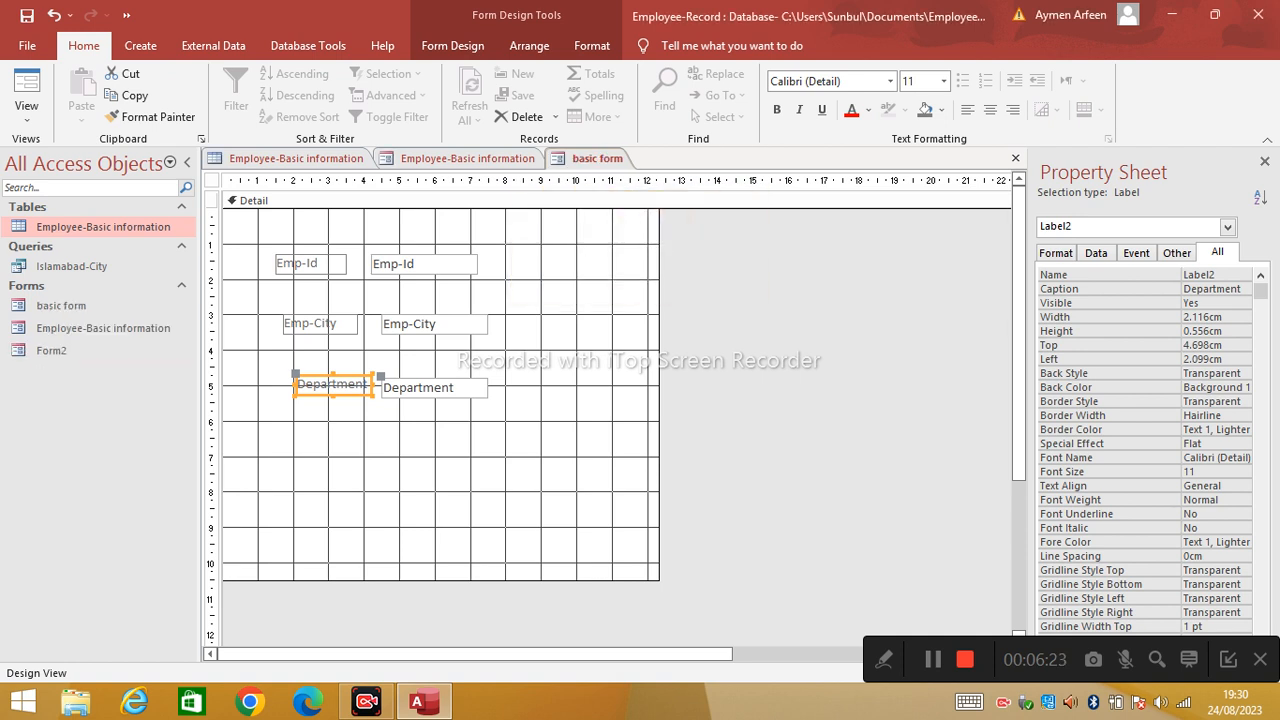
Show basic form in Layout view and browse from the blank new record back to record 3
left_click(62, 305)
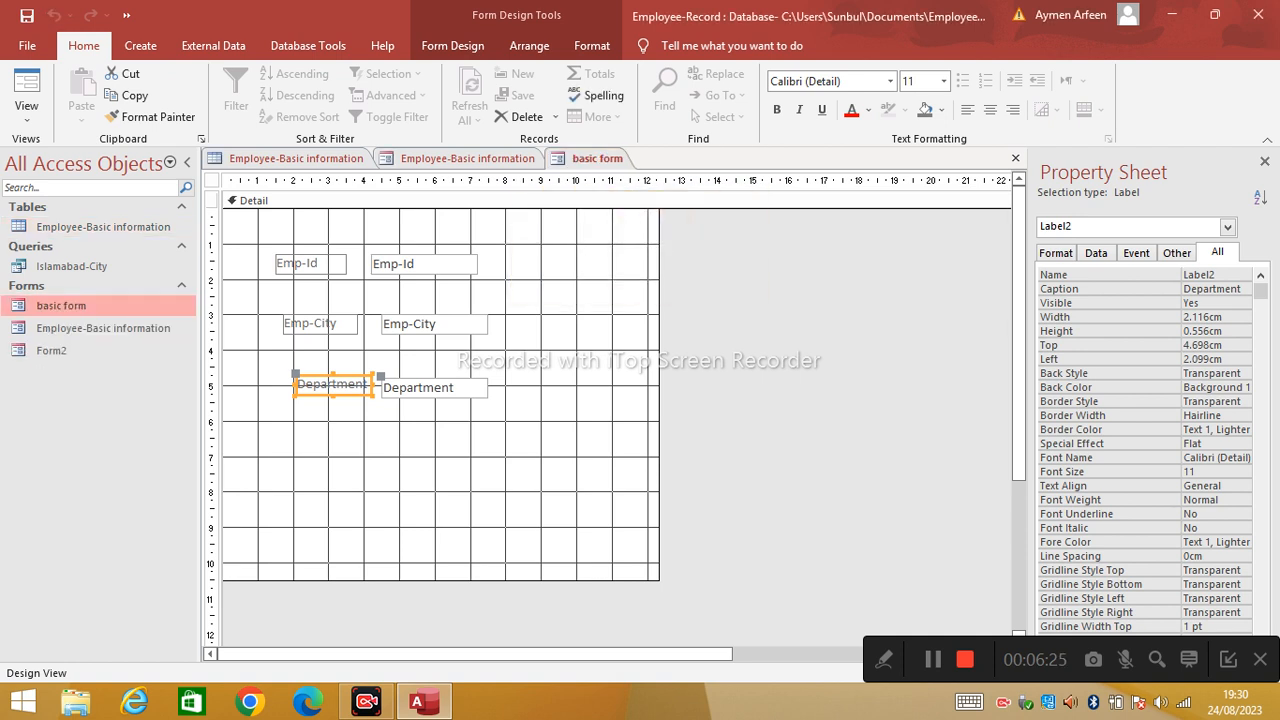
right_click(62, 305)
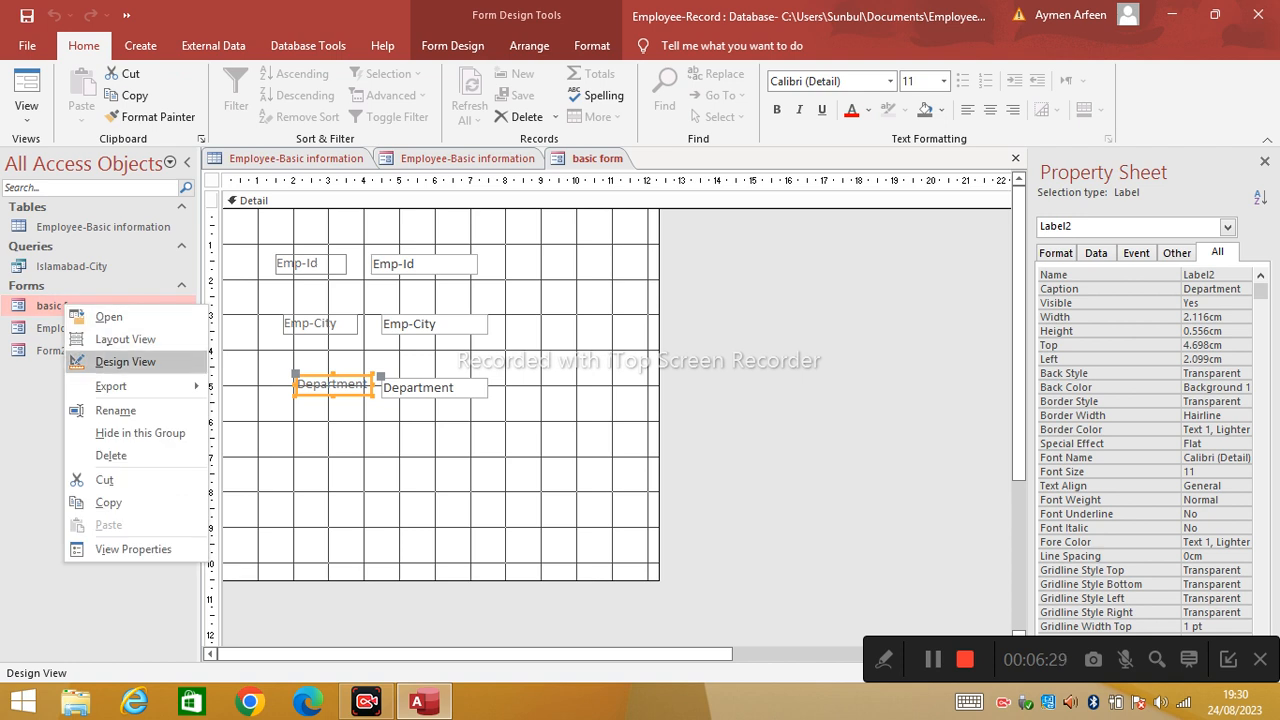
left_click(120, 339)
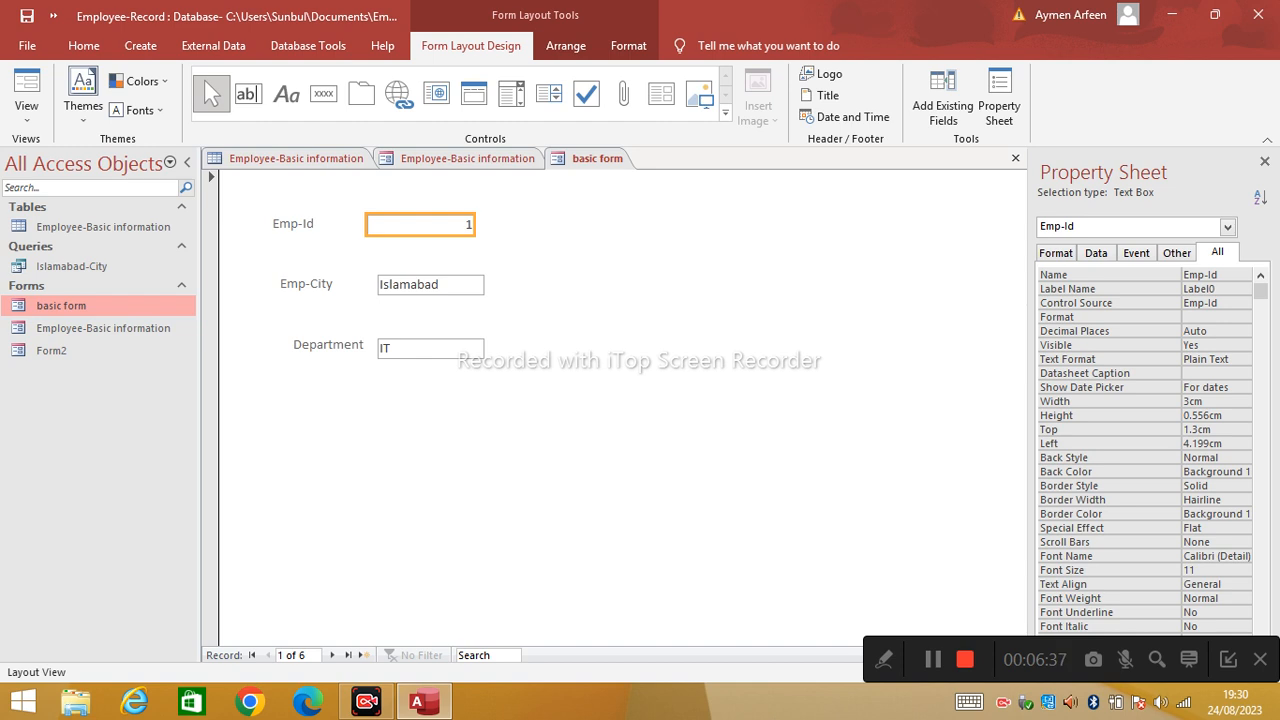
left_click(363, 655)
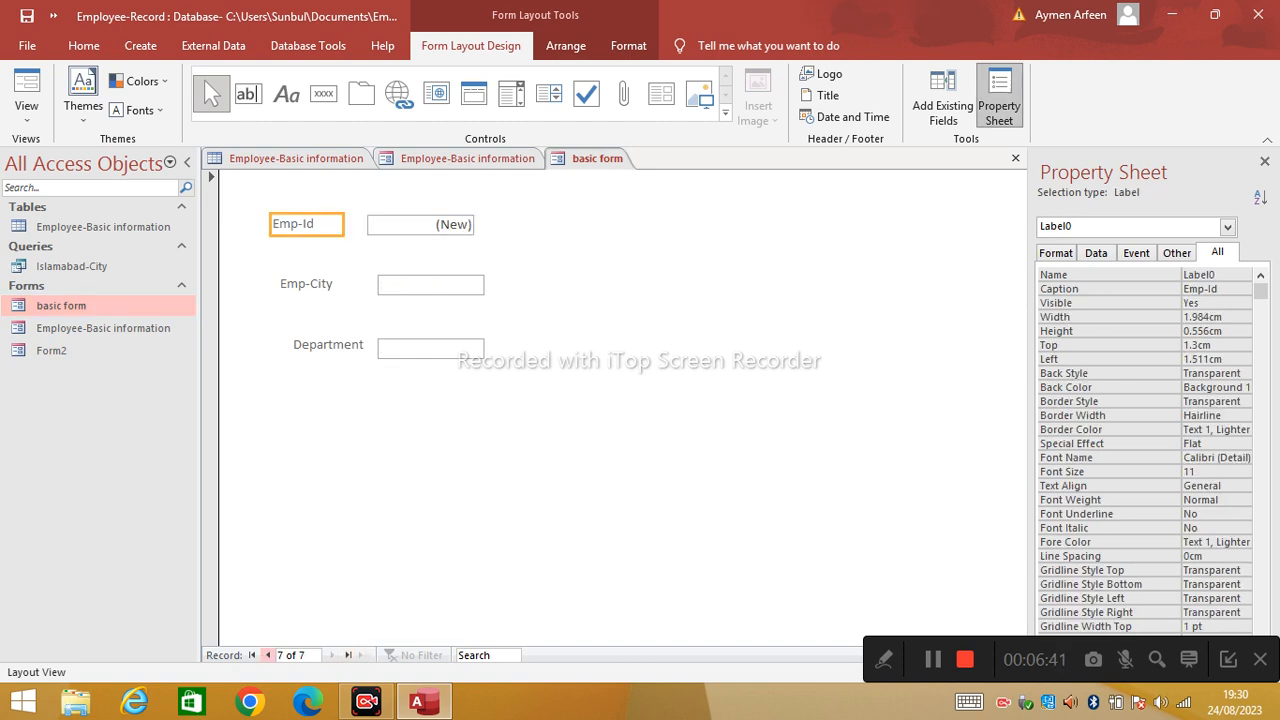
left_click(268, 655)
left_click(268, 655)
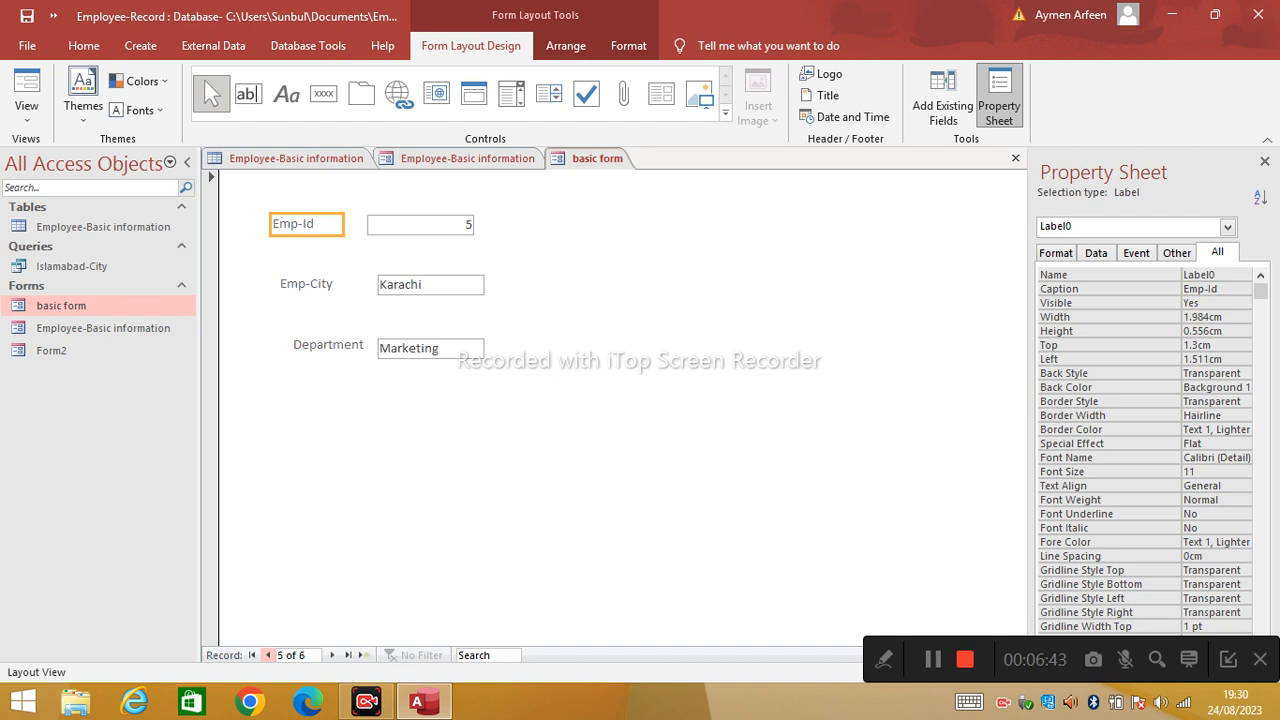
left_click(268, 655)
left_click(268, 655)
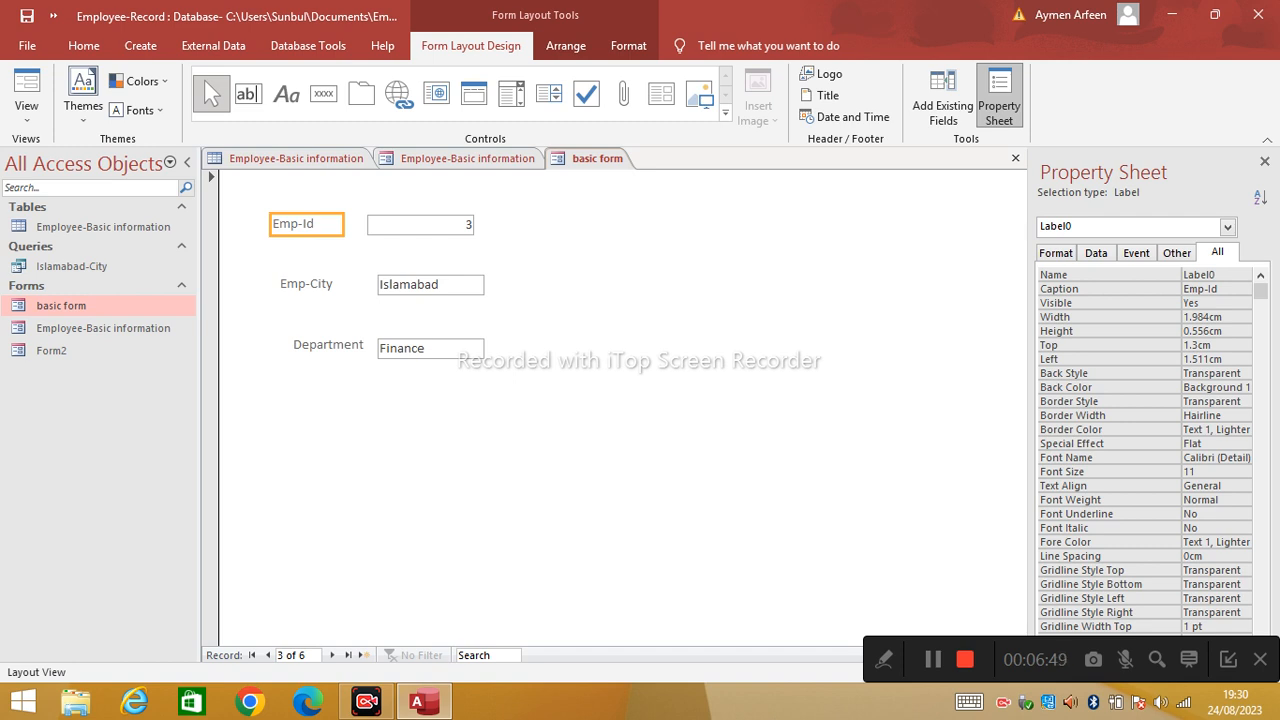
Move the Emp-City text box slightly leftward and the Department label to about 1.1 cm from the form's left edge
left_click(430, 284)
mouse_move(430, 285)
left_mouse_down()
mouse_move(398, 285)
mouse_move(423, 285)
left_mouse_up()
left_click(329, 345)
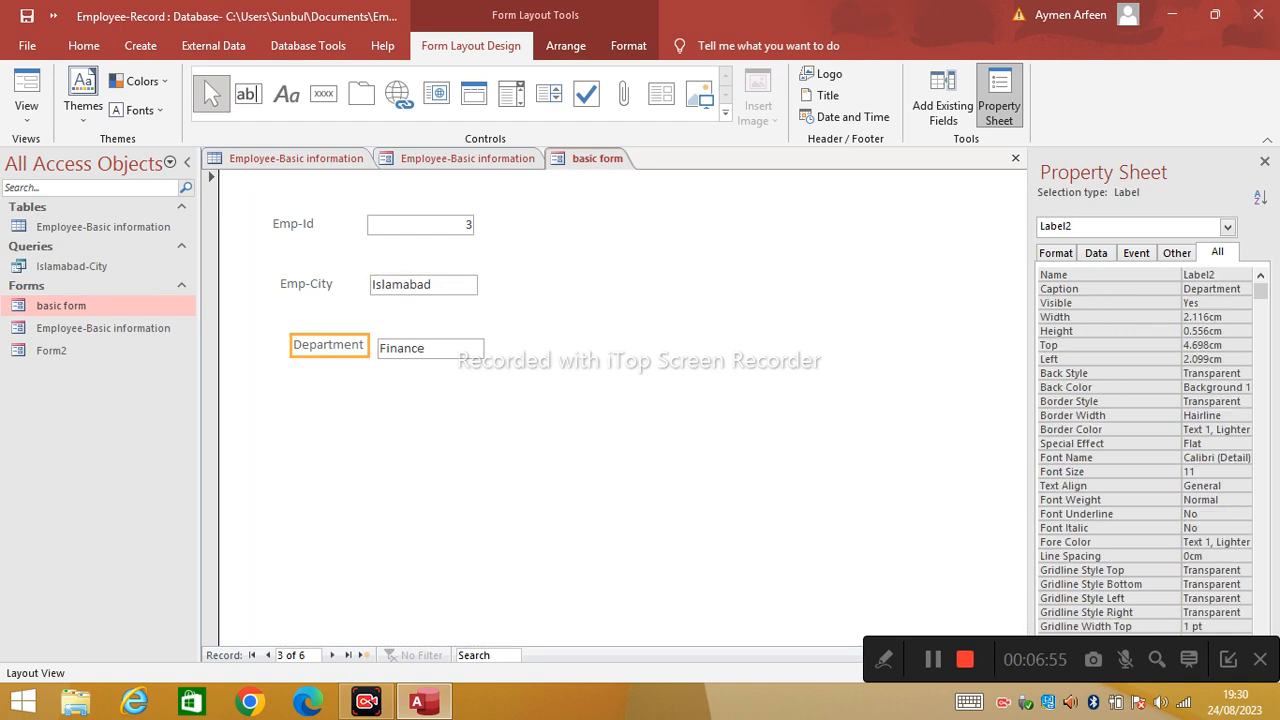
left_click_drag(329, 345, 294, 341)
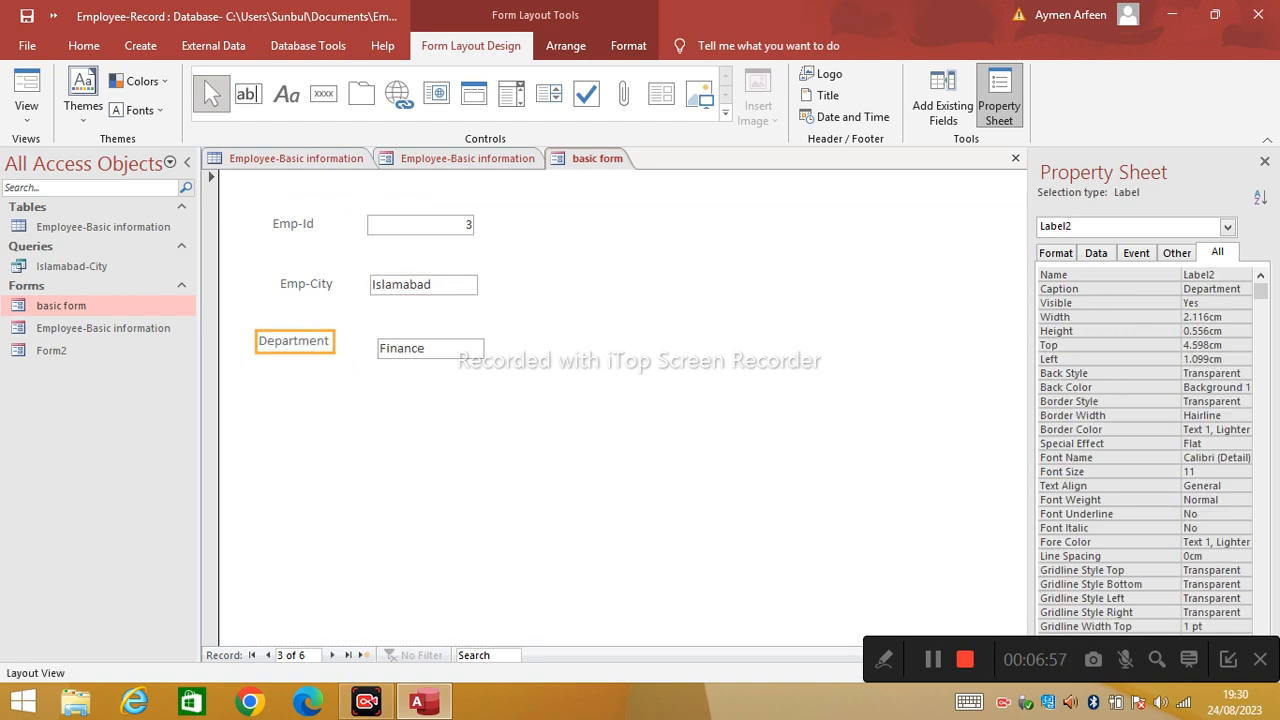
left_click(284, 285)
left_click(282, 285)
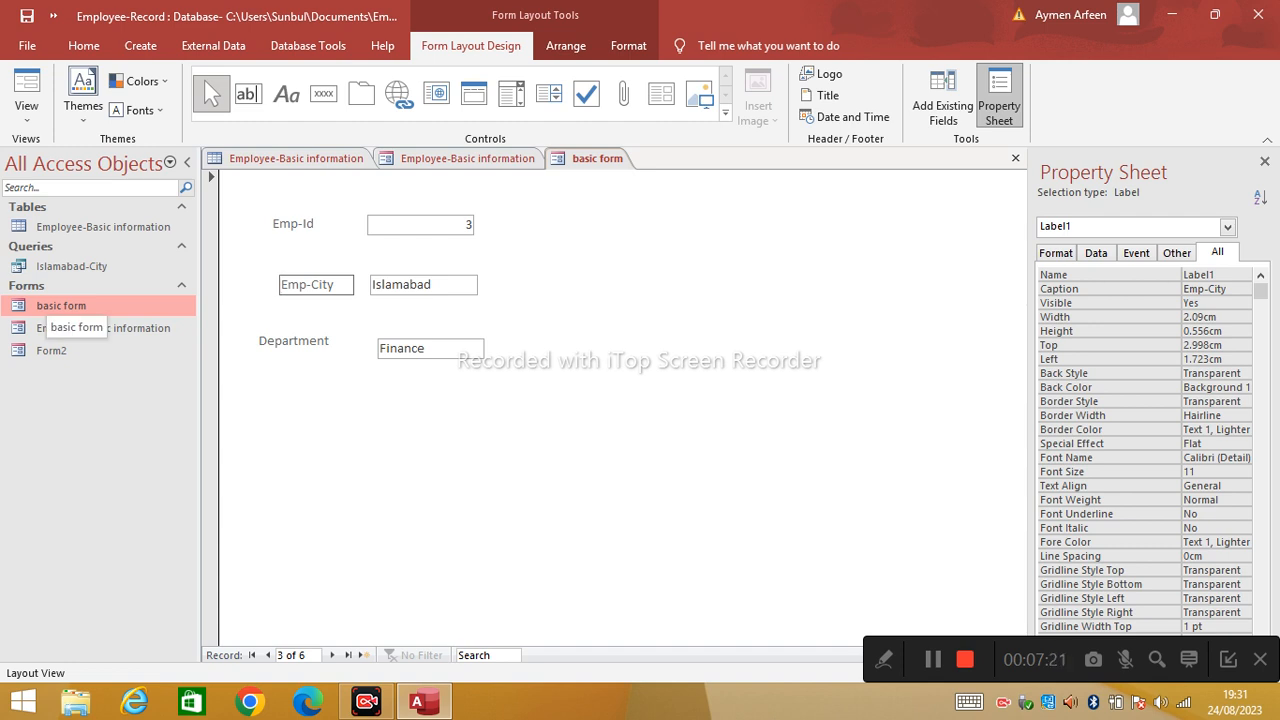
Create an automatic single-record form based on the Employee-Basic information table
left_click(61, 306)
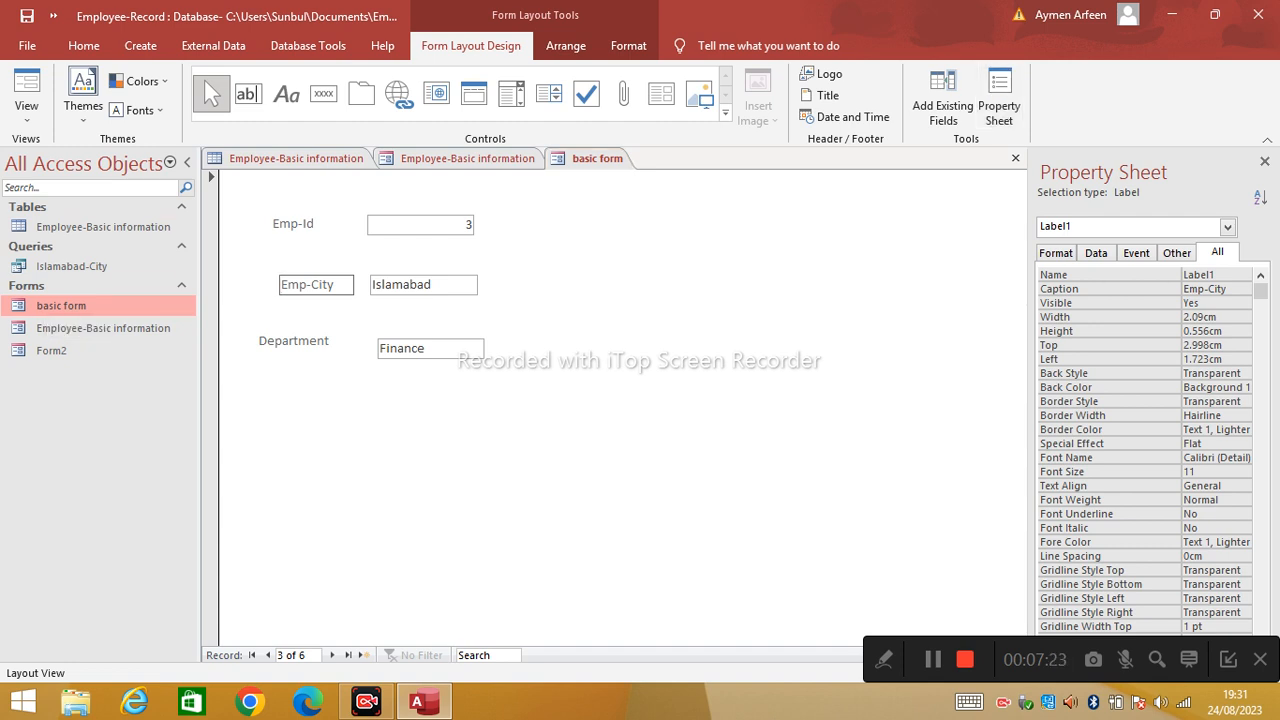
left_click(103, 227)
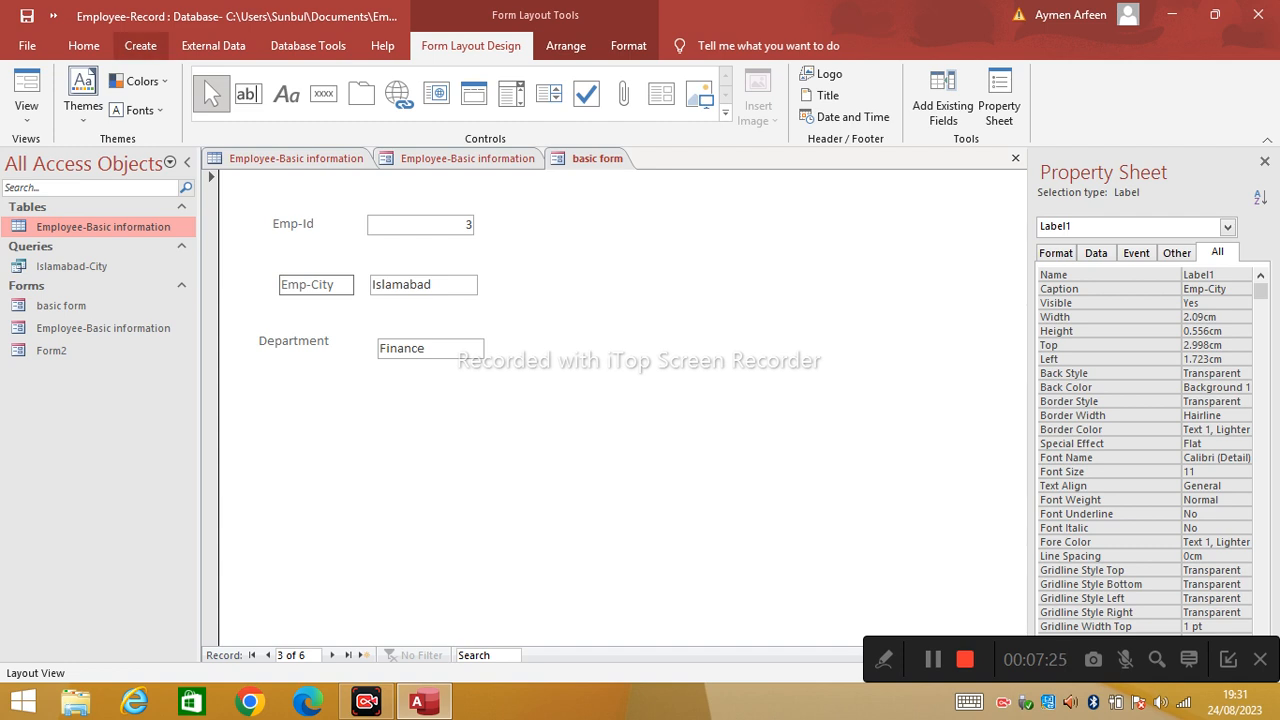
left_click(140, 45)
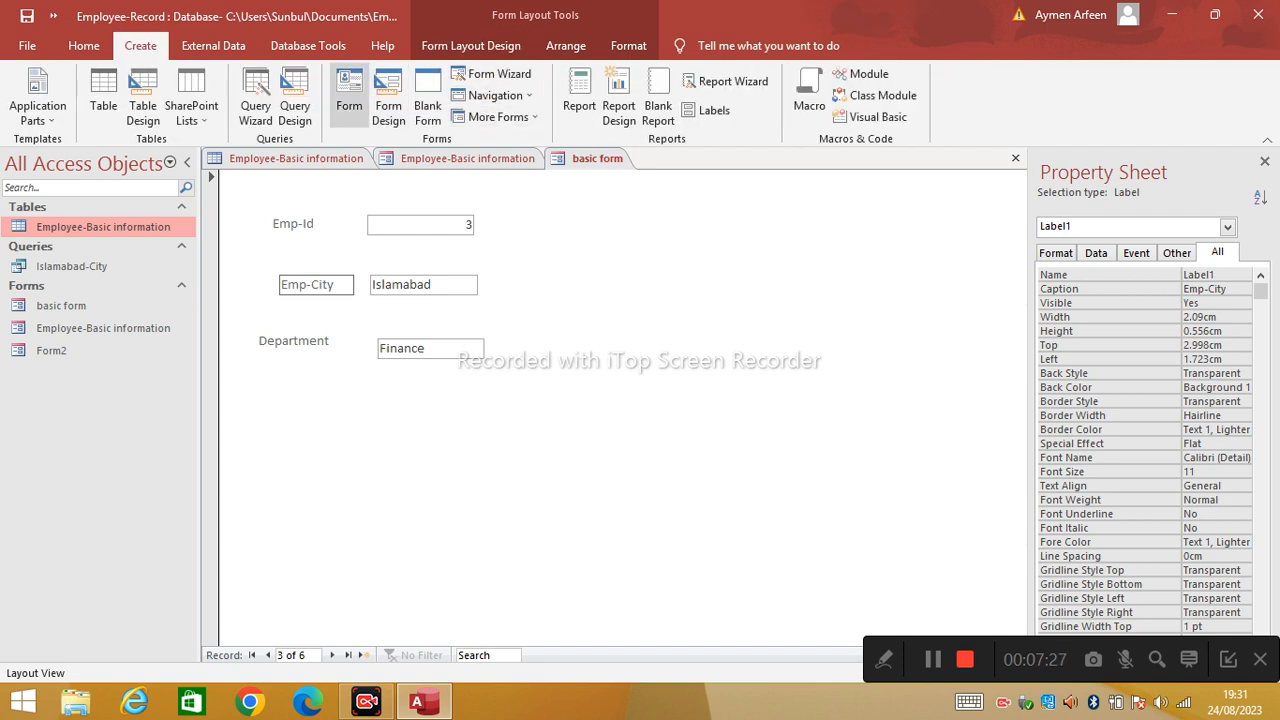
left_click(349, 95)
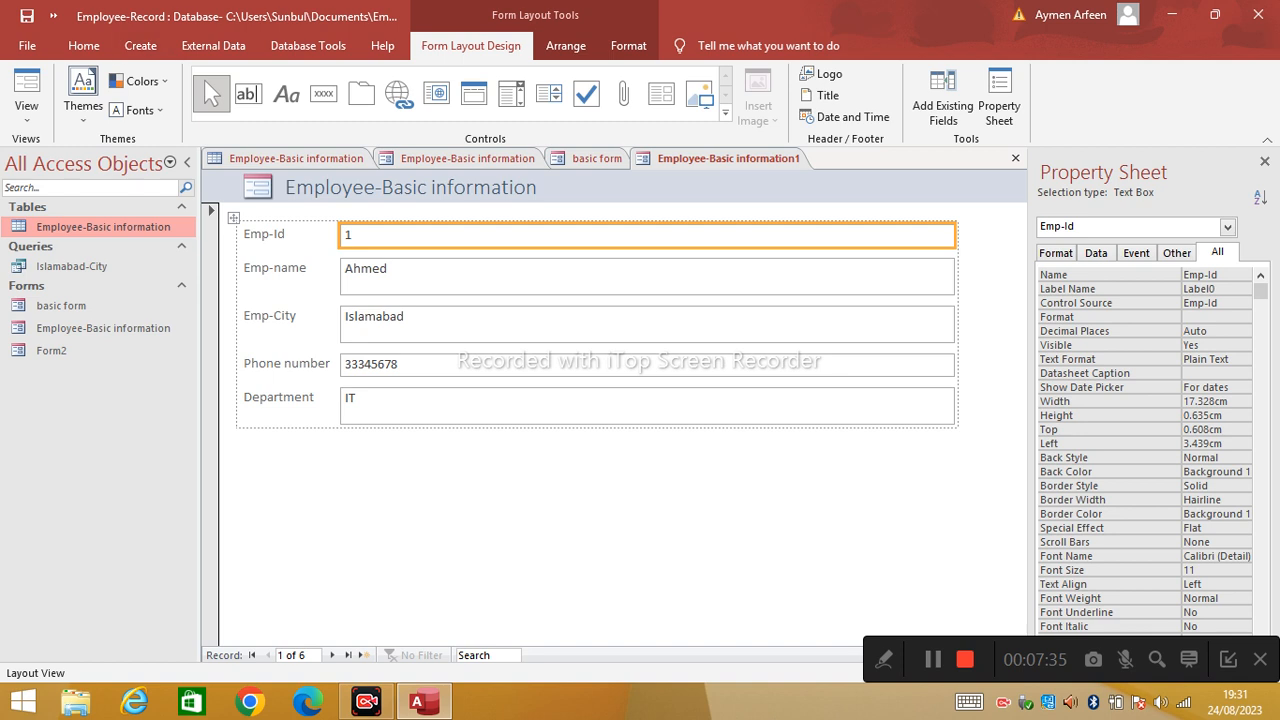
Create a Multiple Items form from the Employee-Basic information table
left_click(140, 45)
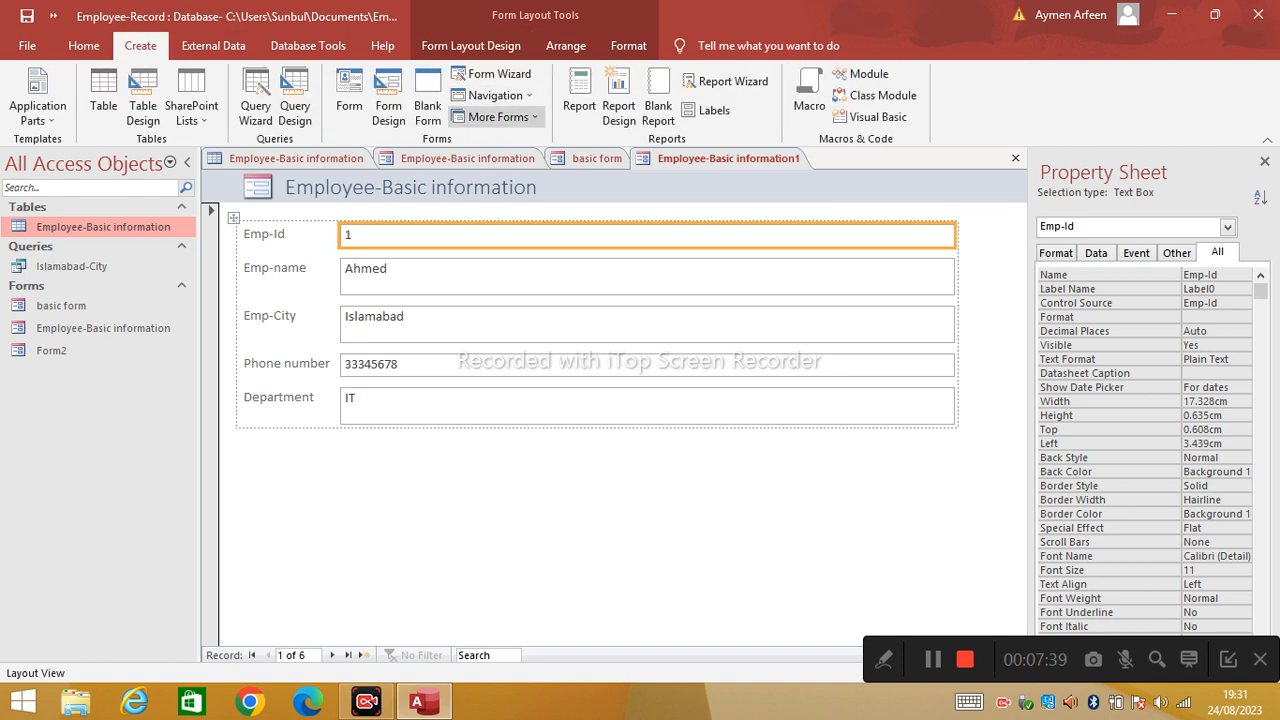
left_click(490, 117)
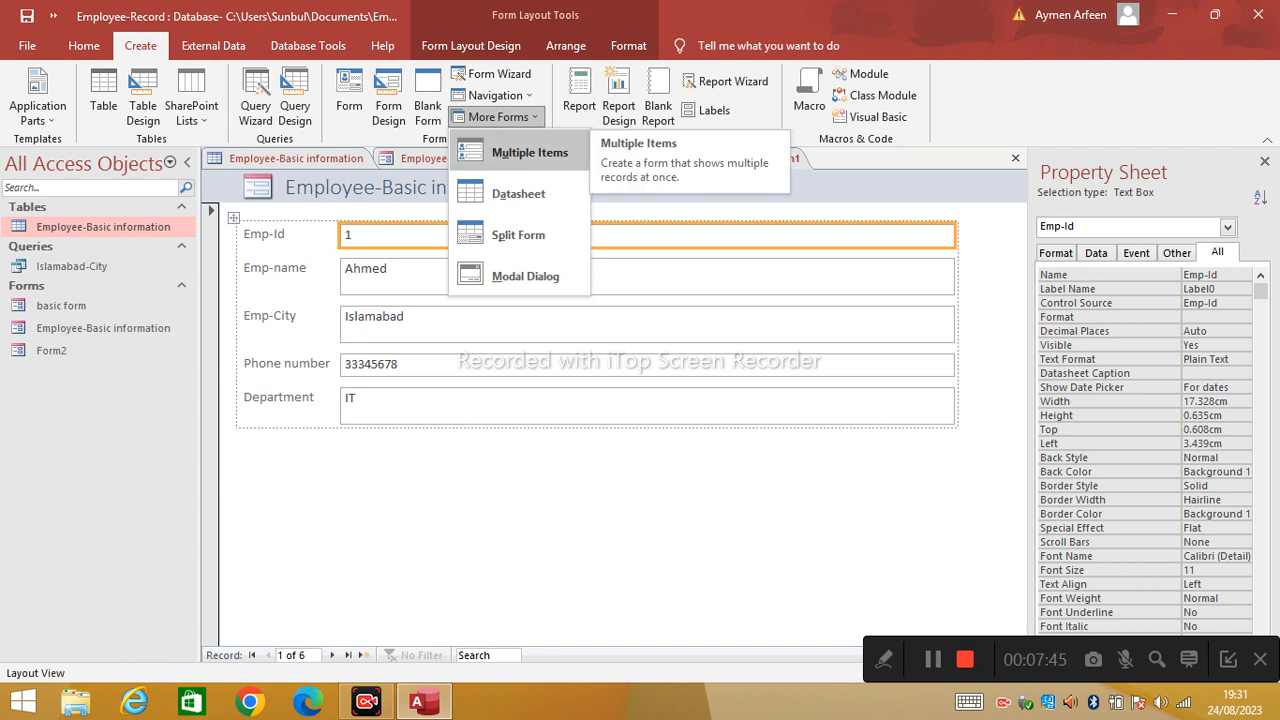
left_click(529, 152)
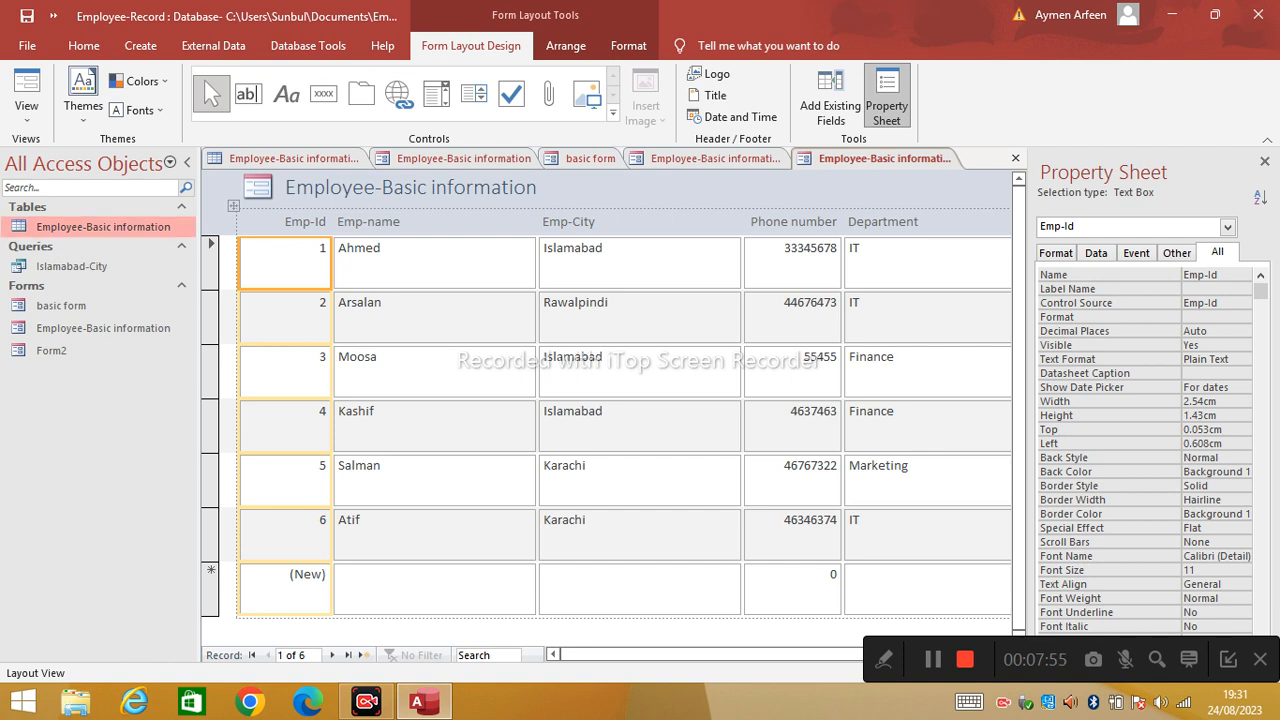
Create a Datasheet form from the Employee-Basic information table
left_click(140, 45)
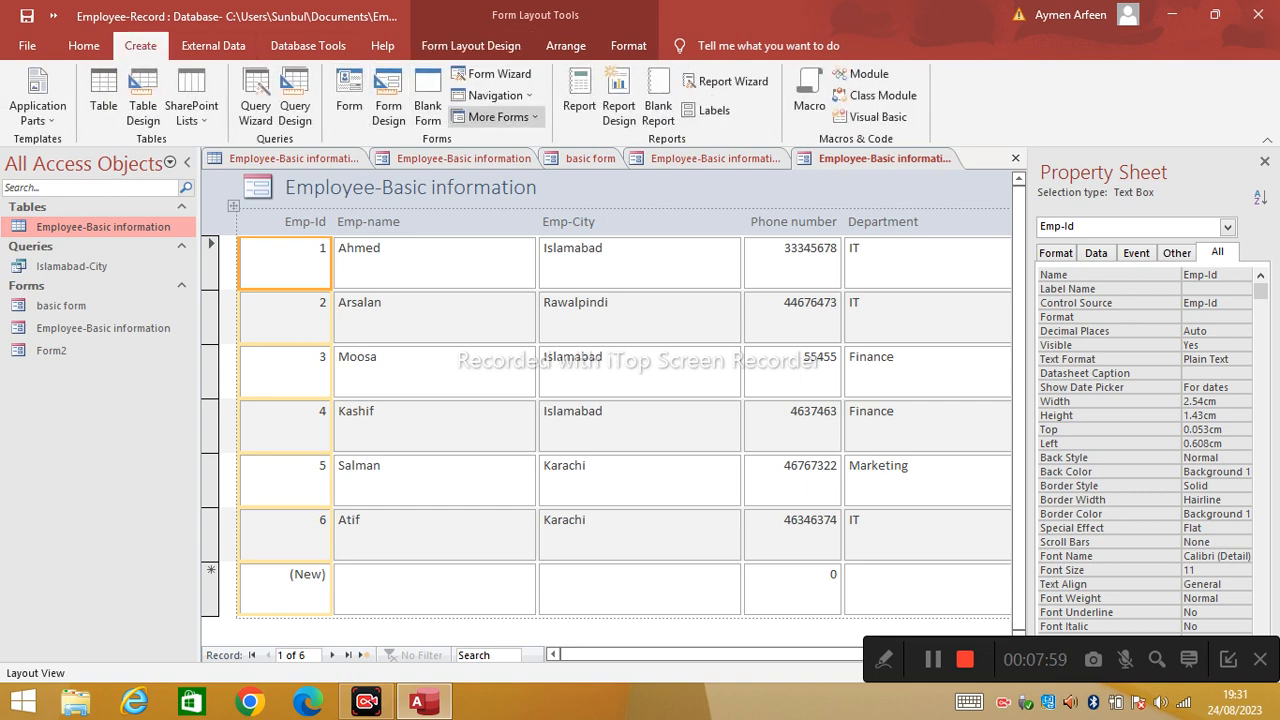
left_click(497, 117)
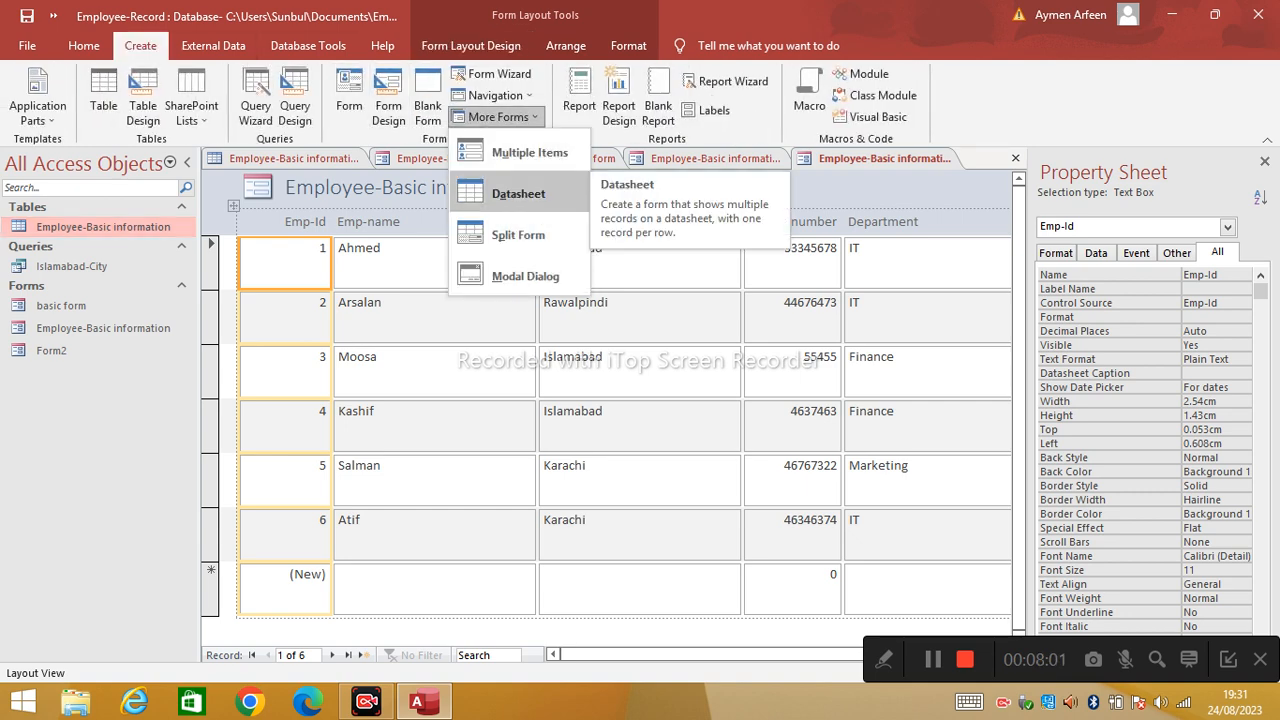
left_click(518, 193)
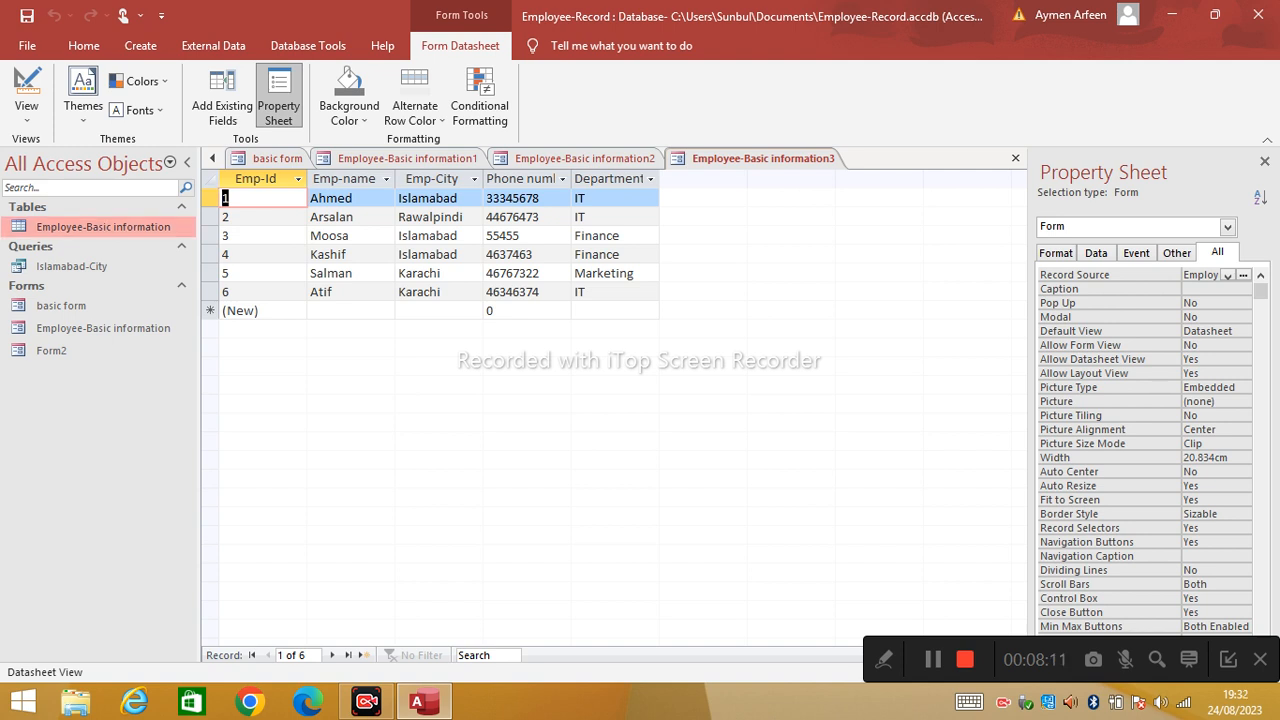
Create a Split Form from the Employee-Basic information table and advance it to record 2
left_click(103, 227)
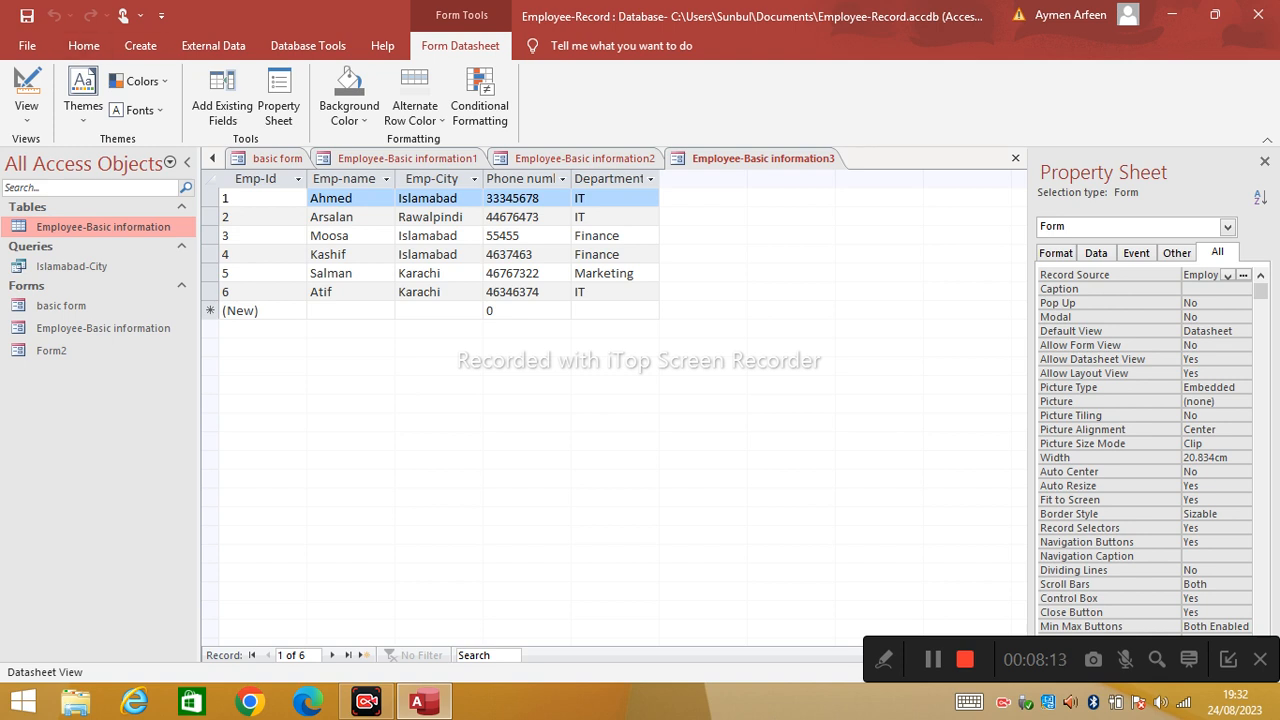
left_click(140, 45)
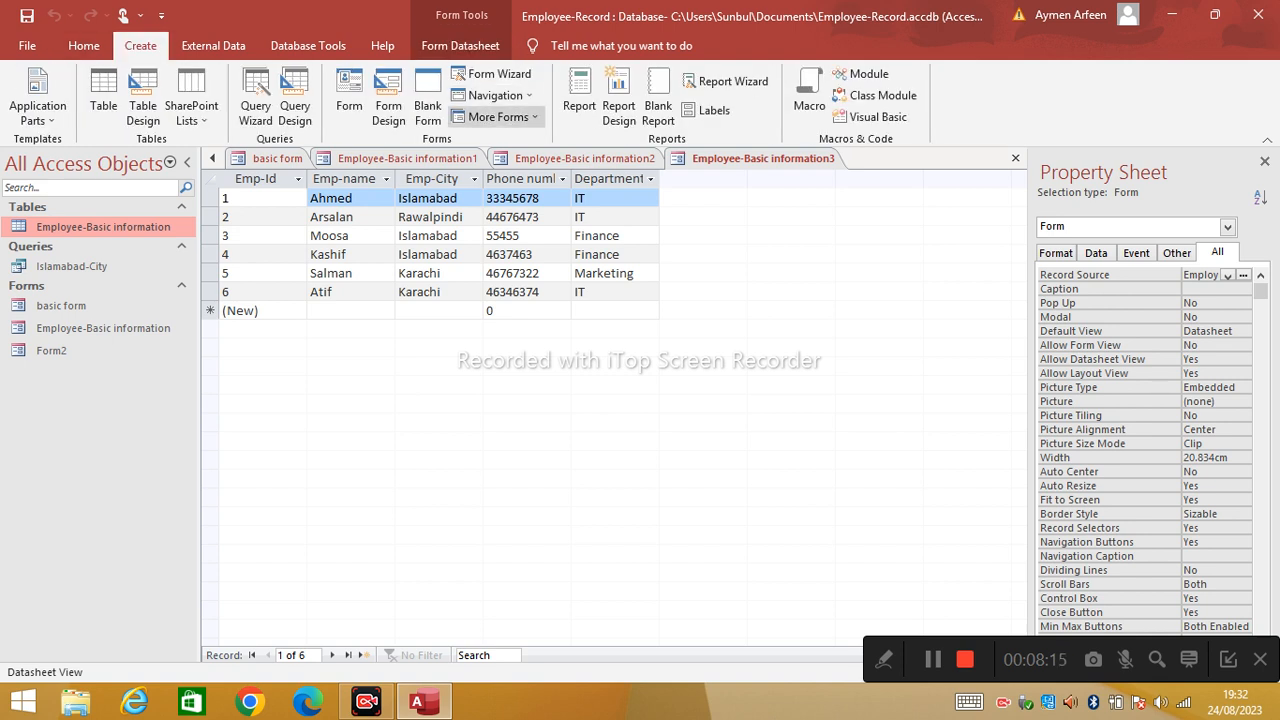
left_click(497, 117)
left_click(505, 231)
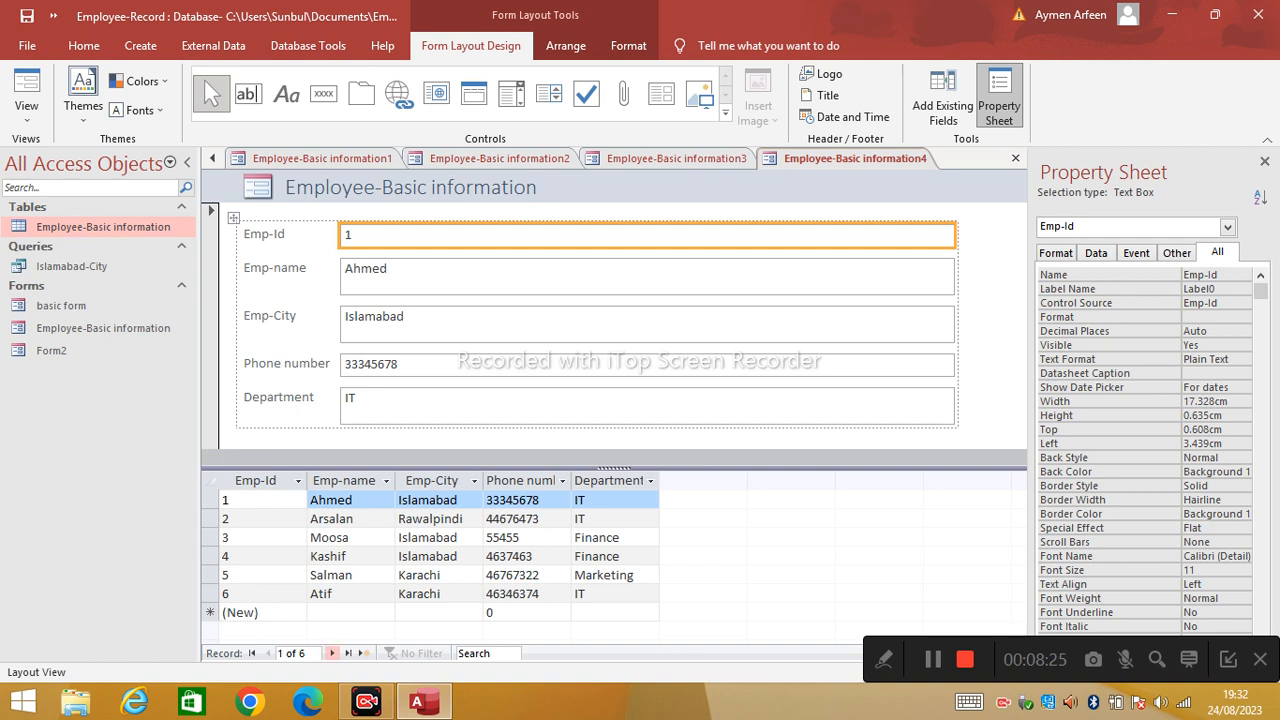
left_click(332, 653)
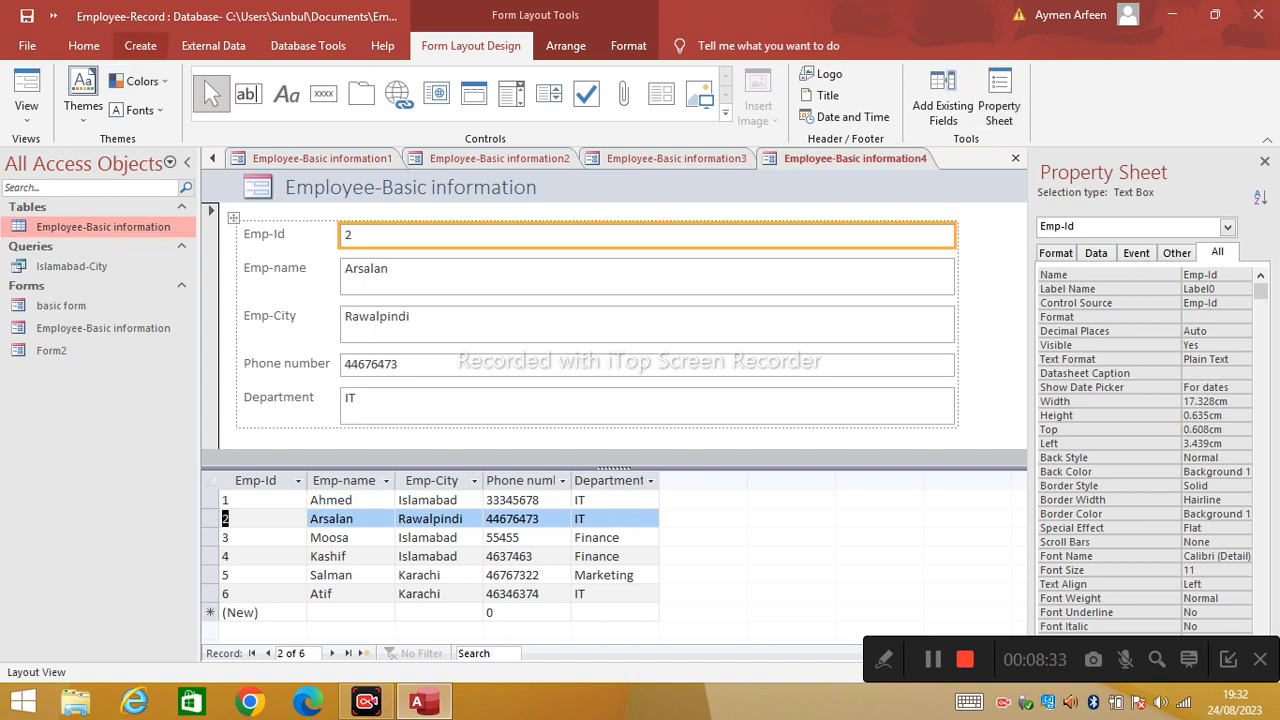
Create a Modal Dialog form with OK and Cancel buttons in Design view
left_click(140, 45)
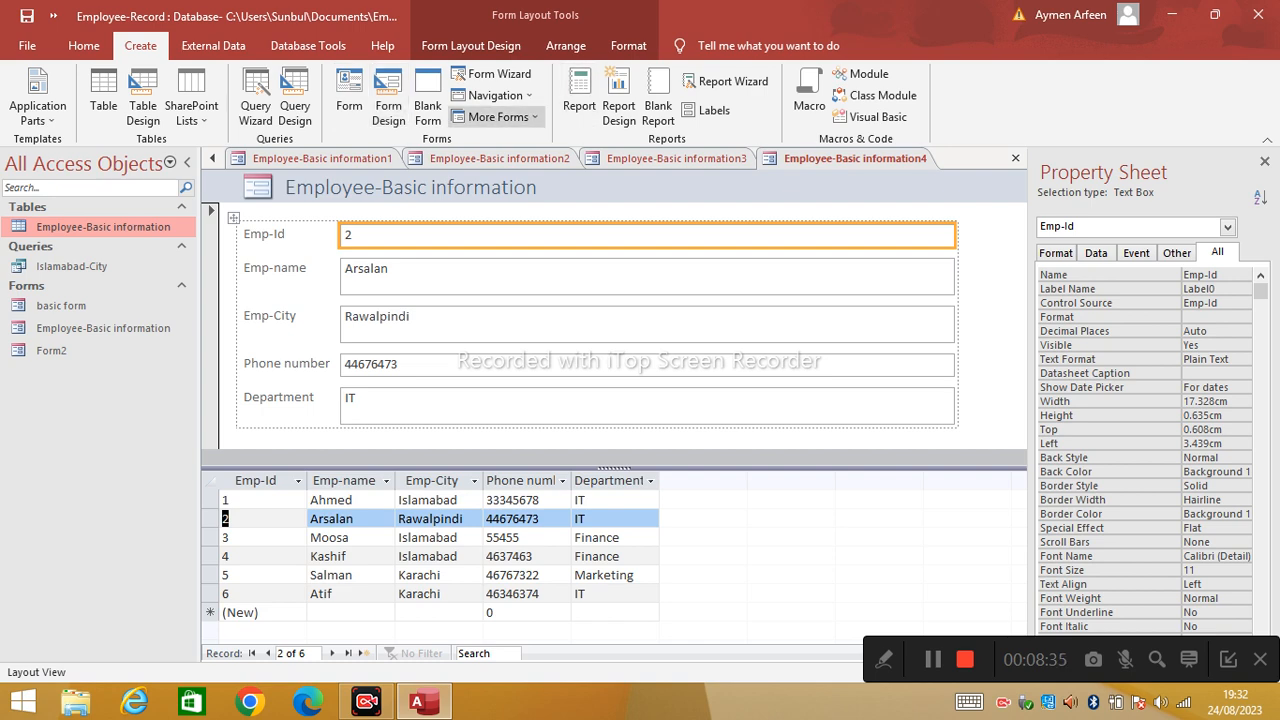
left_click(498, 117)
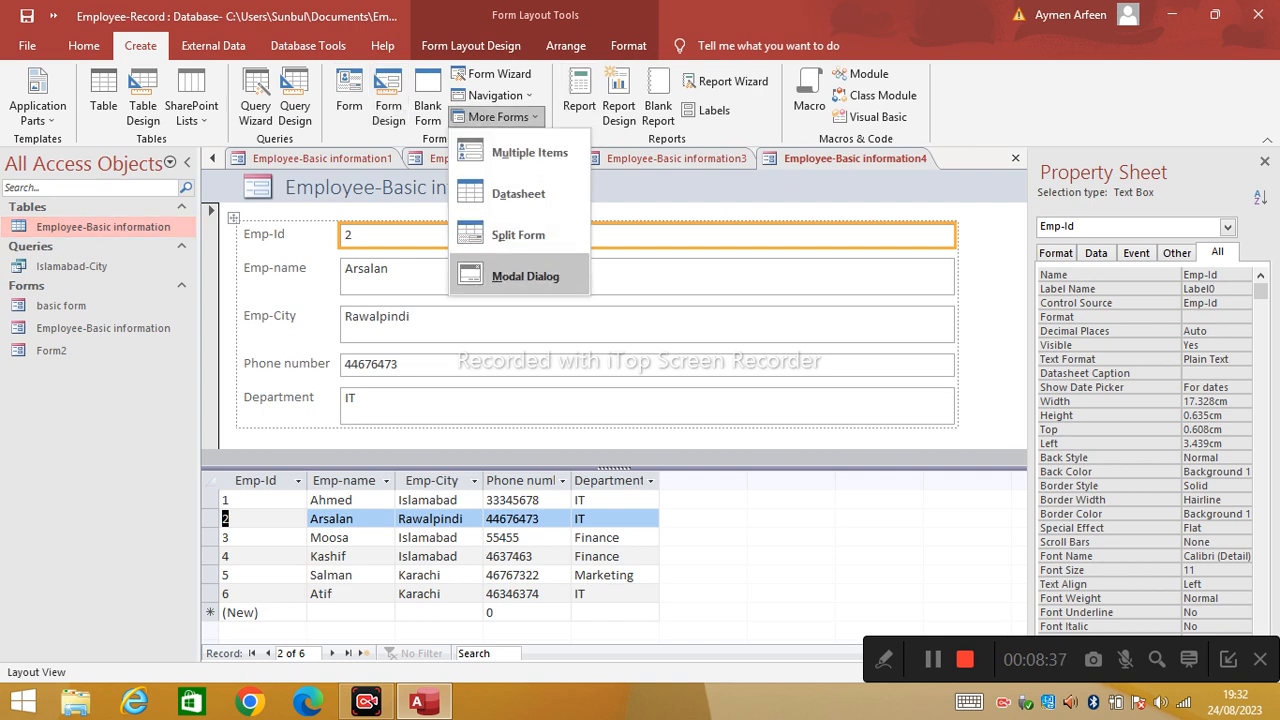
left_click(525, 276)
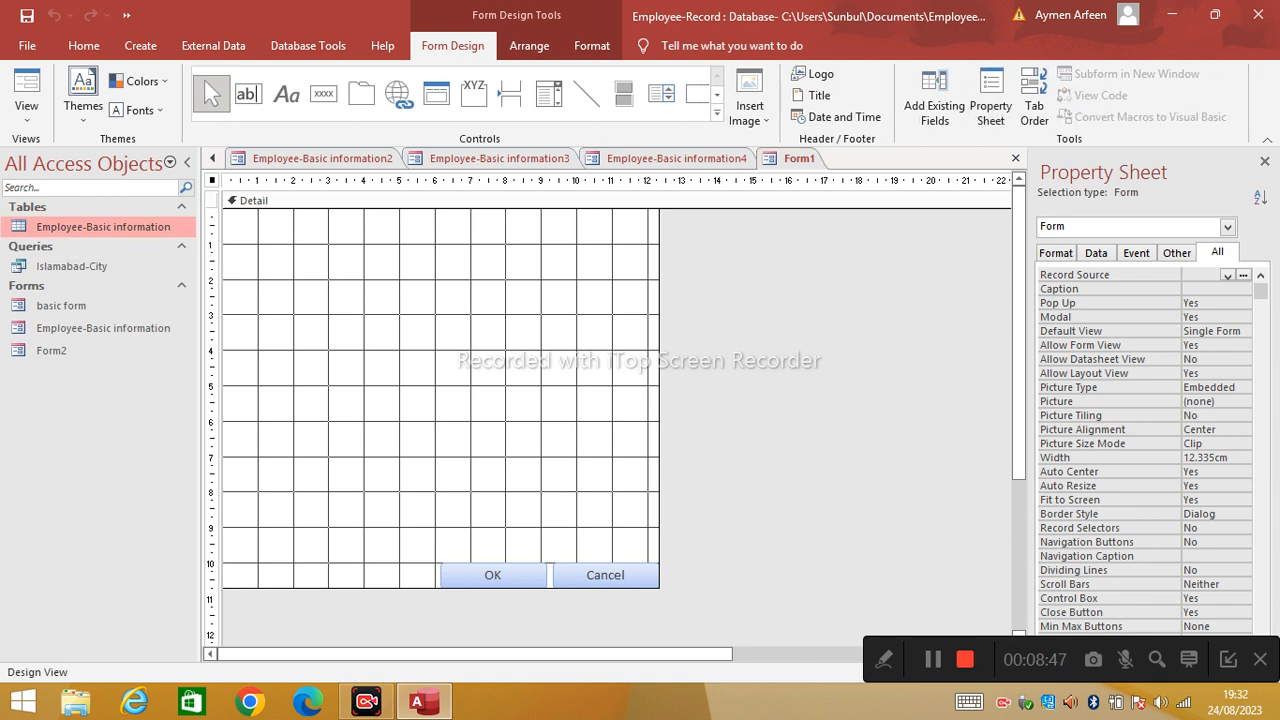
right_click(72, 226)
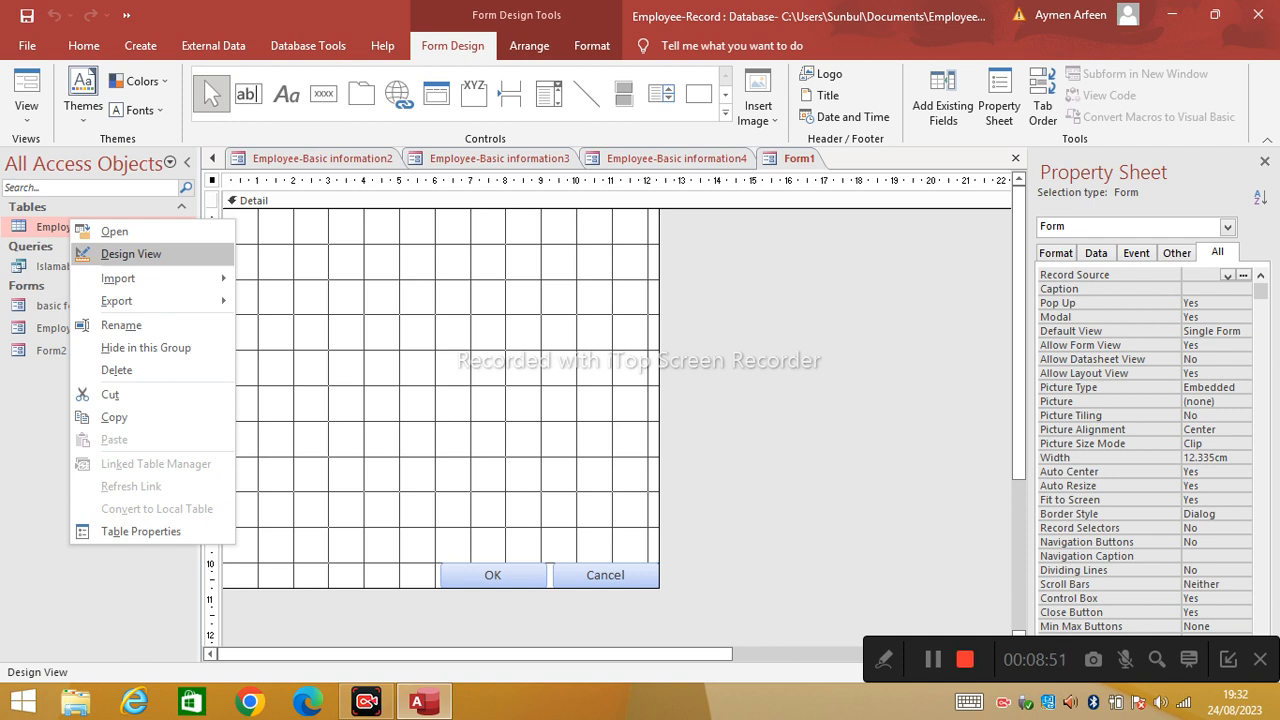
left_click(57, 228)
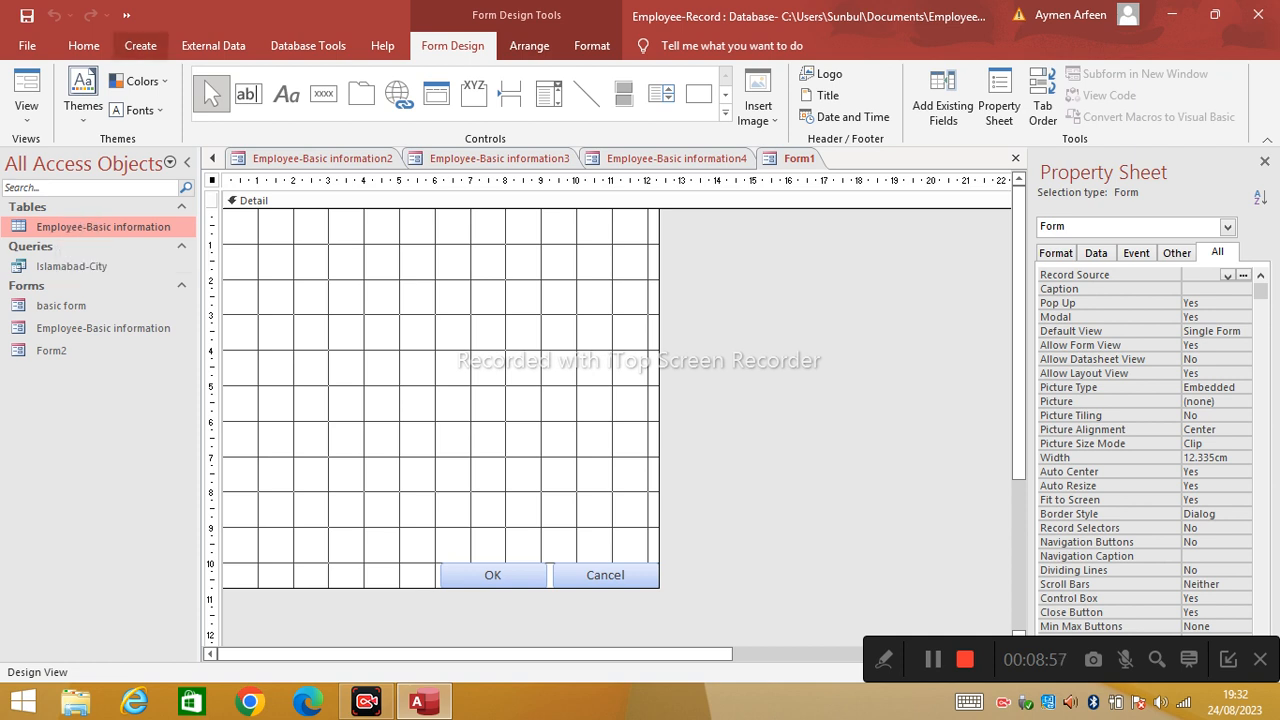
left_click(140, 45)
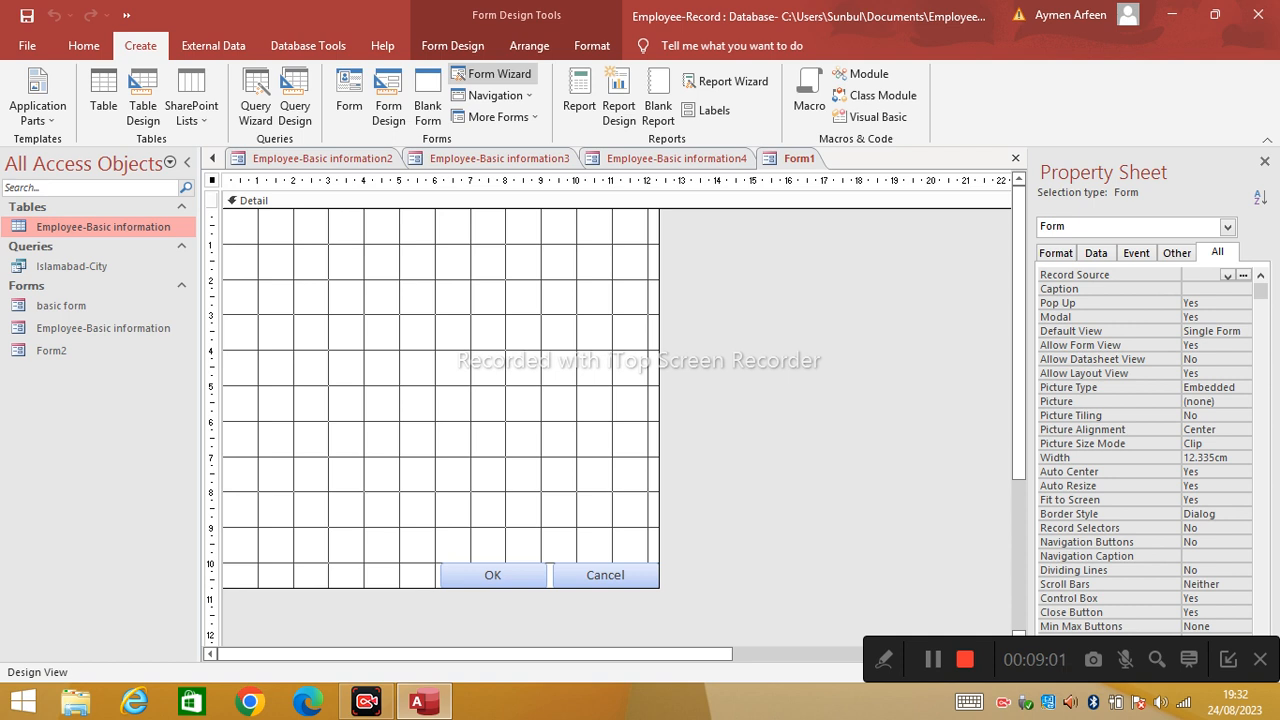
left_click(498, 117)
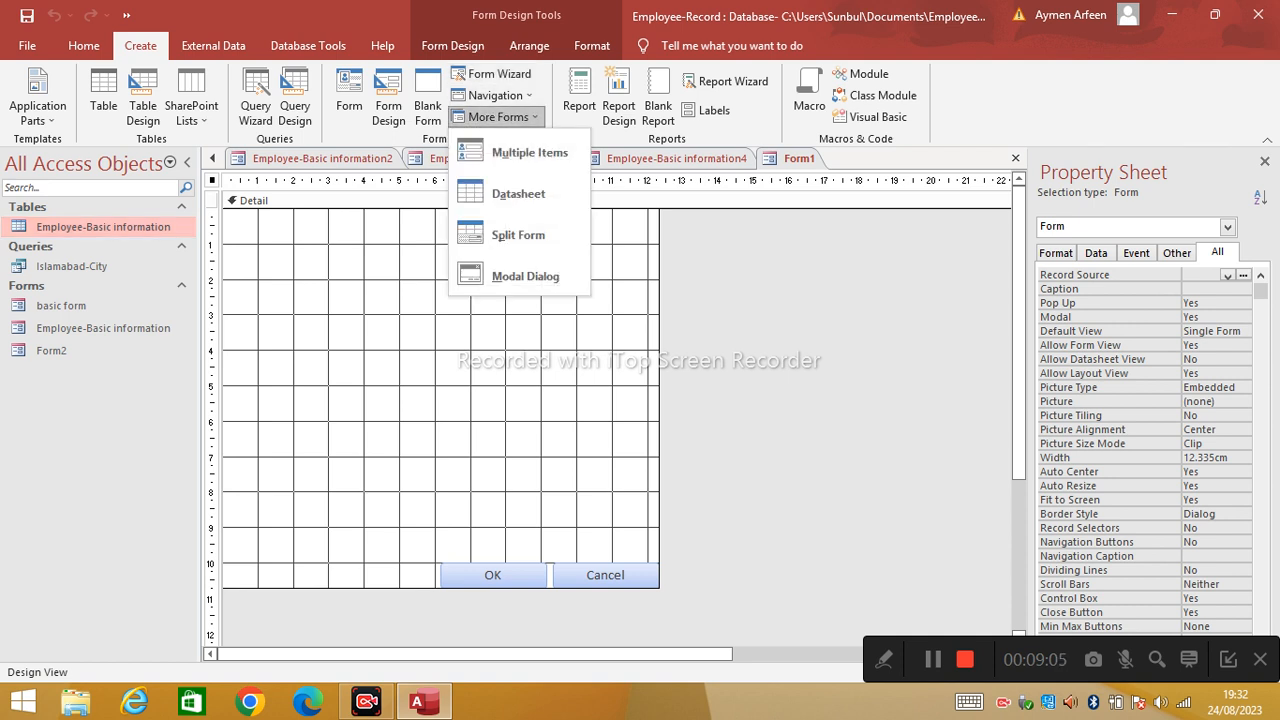
key("Escape")
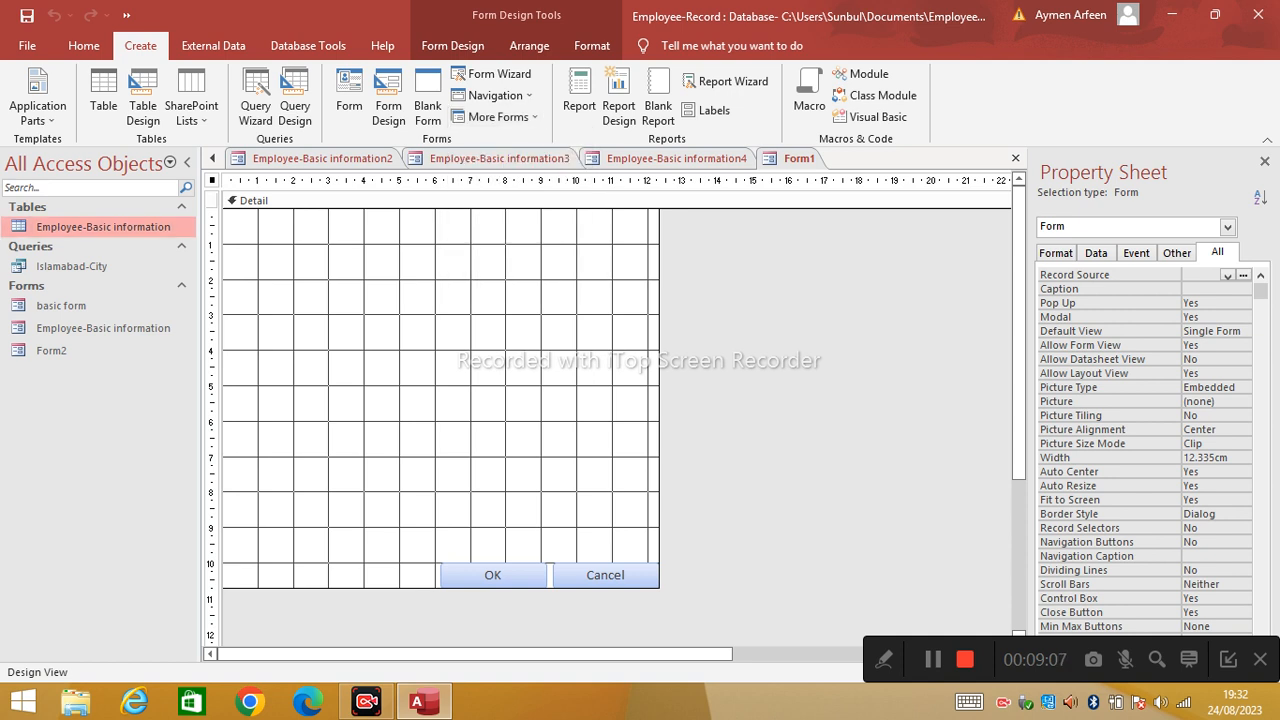